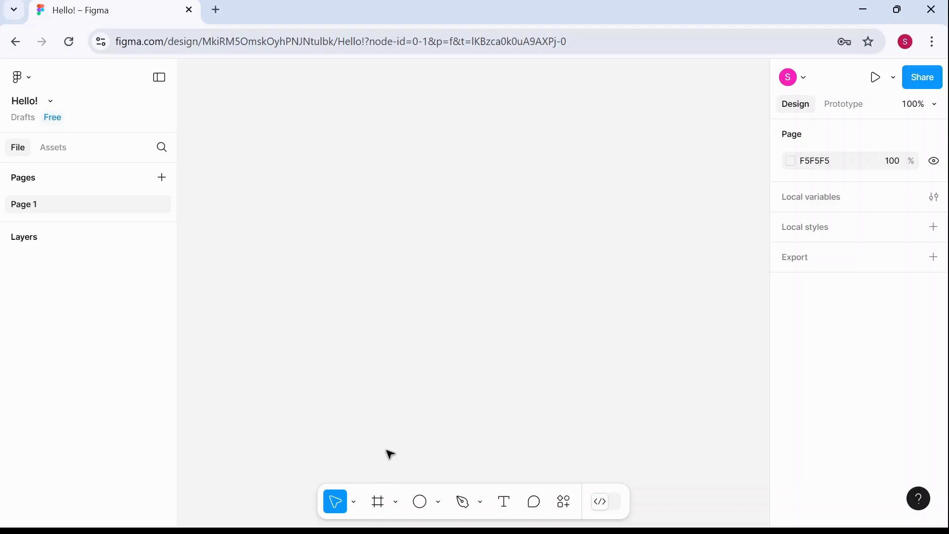
Draw a frame about 409 × 527 on the empty canvas.
{"action": "left_click", "coordinate": [378, 508]}
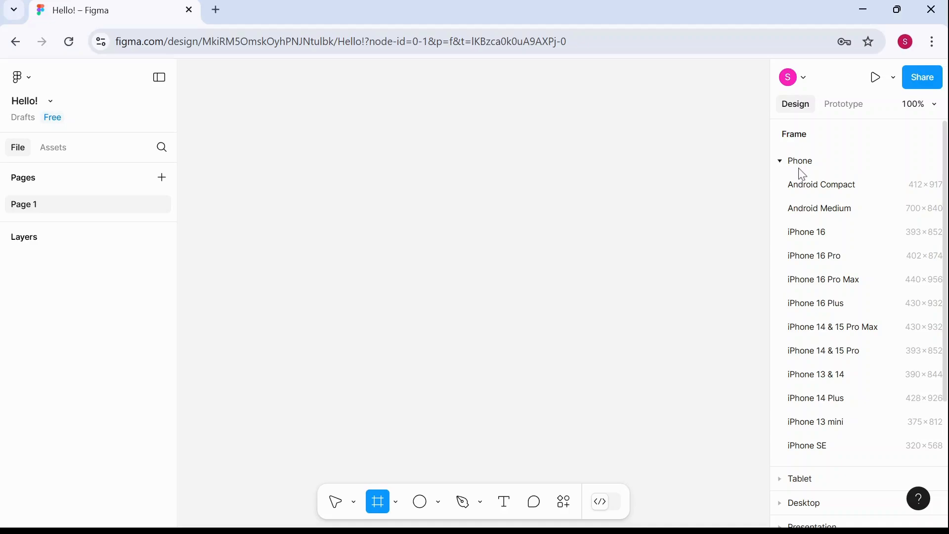
{"action": "scroll", "coordinate": [802, 174], "scroll_direction": "down", "scroll_amount": 3}
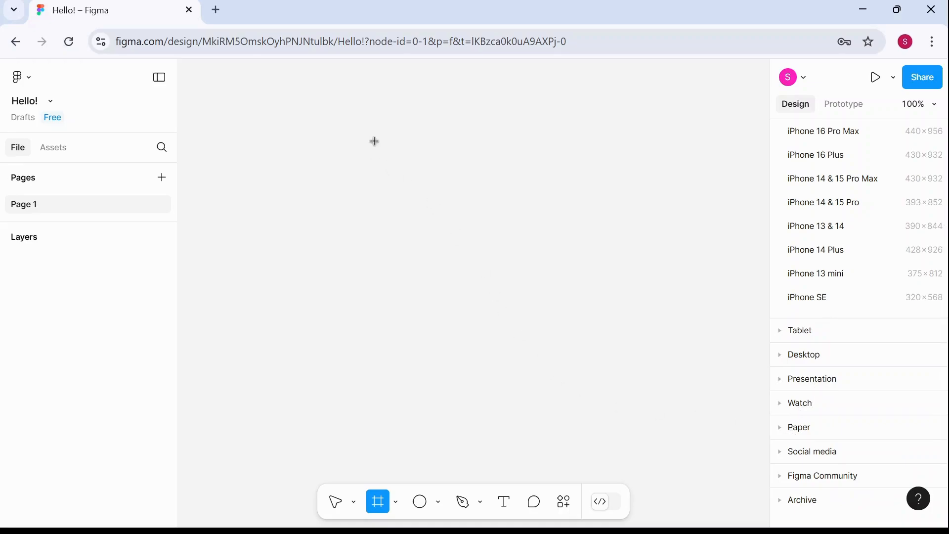
{"action": "left_click_drag", "start_coordinate": [339, 82], "coordinate": [643, 473]}
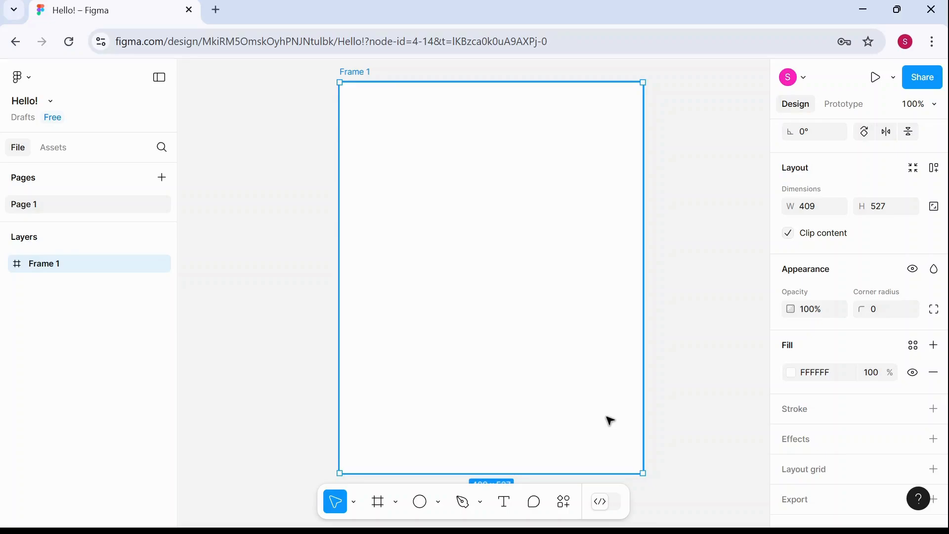
Draw a rectangle about 124 × 121 near the frame's upper-left corner, at about X 37, Y 32.
{"action": "left_click", "coordinate": [439, 503]}
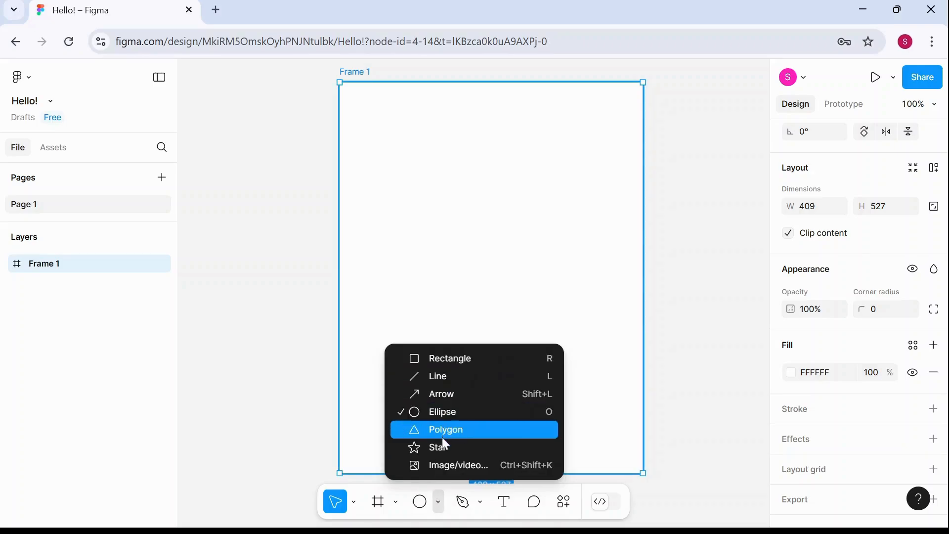
{"action": "left_click", "coordinate": [460, 365]}
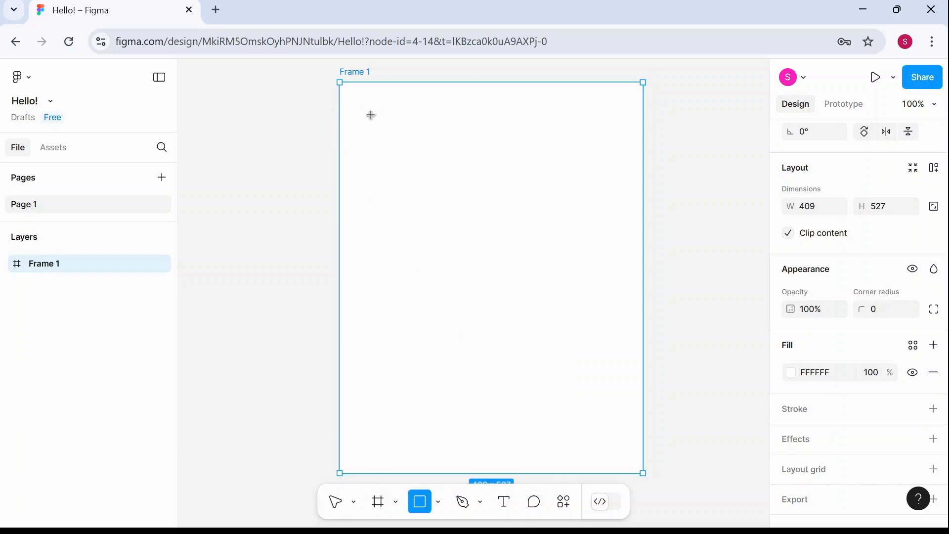
{"action": "left_click_drag", "start_coordinate": [367, 105], "coordinate": [459, 195]}
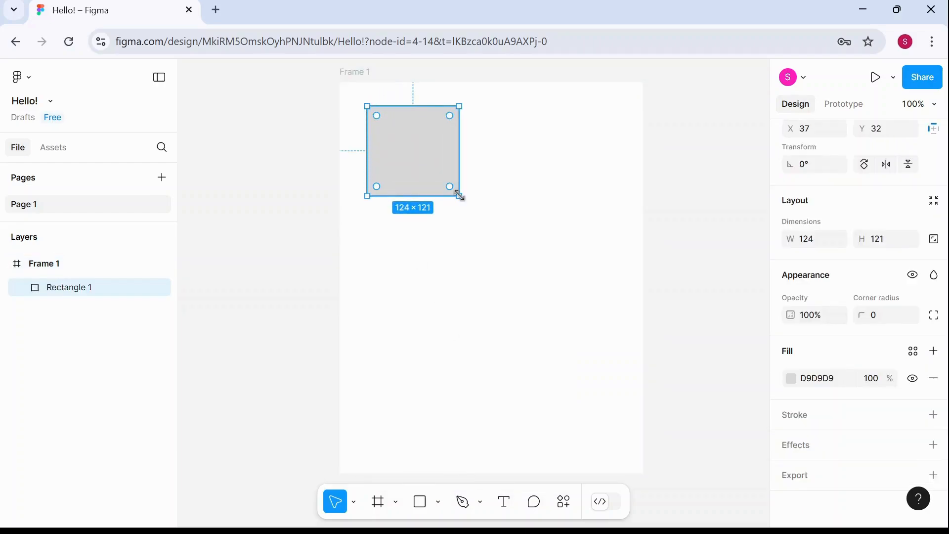
Draw a triangular polygon about 146 × 157 below the rectangle, at about X 110, Y 211, and deselect it.
{"action": "left_click", "coordinate": [438, 501]}
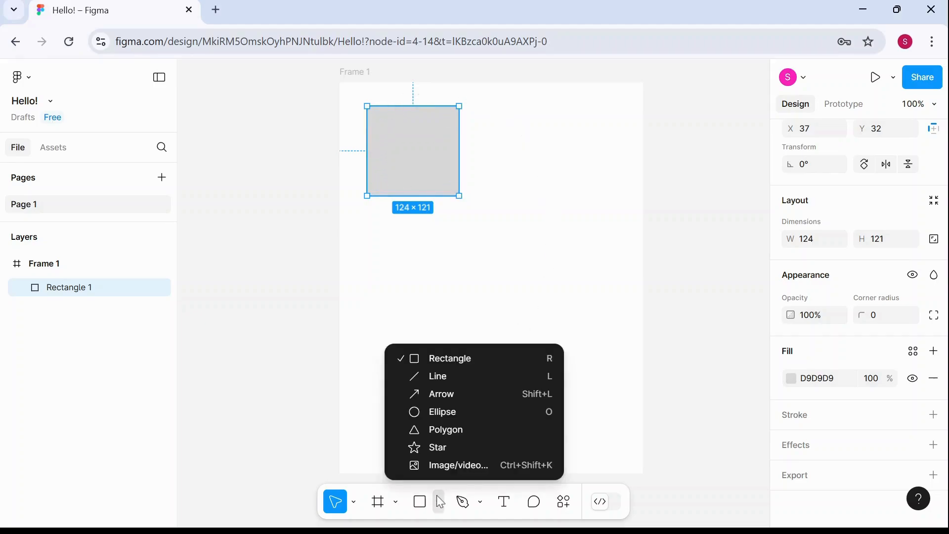
{"action": "left_click", "coordinate": [447, 429]}
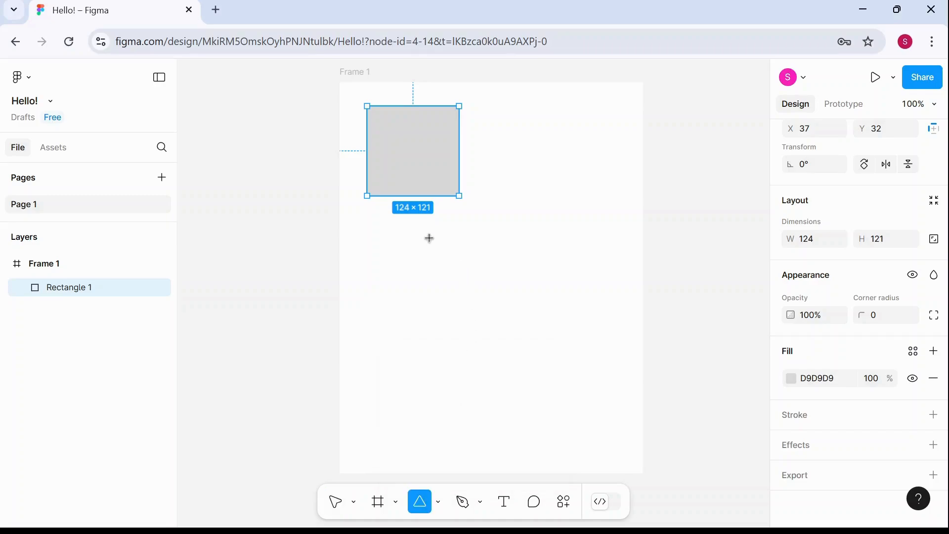
{"action": "left_click_drag", "start_coordinate": [421, 239], "coordinate": [529, 354]}
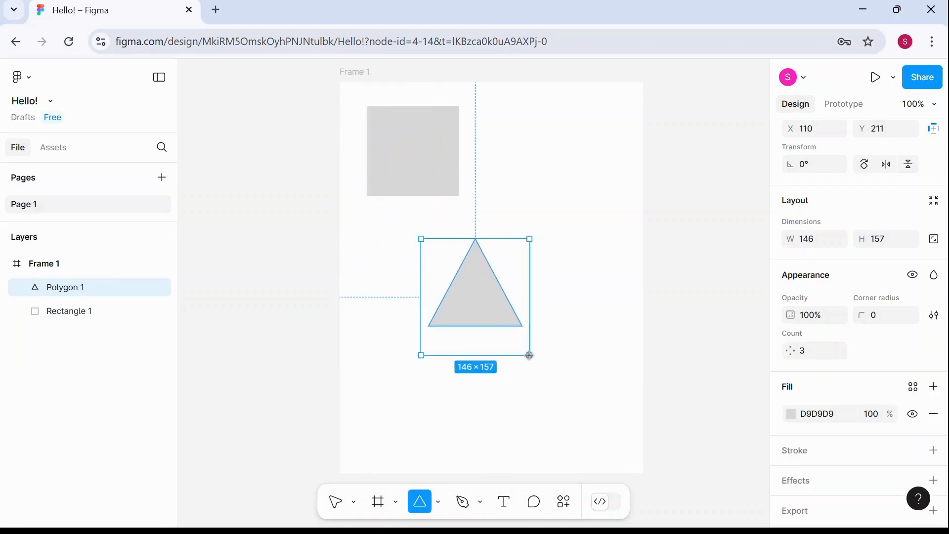
{"action": "left_click", "coordinate": [595, 358]}
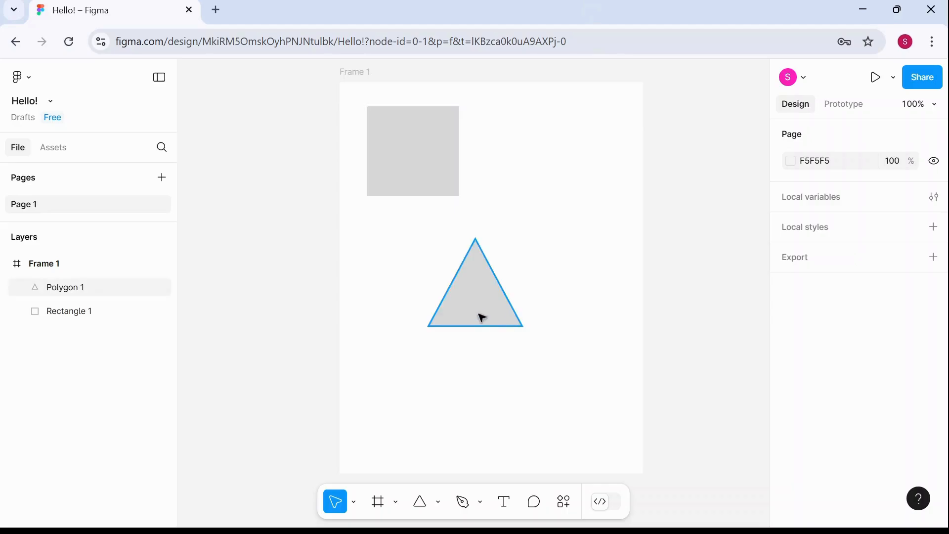
{"action": "left_click", "coordinate": [481, 502]}
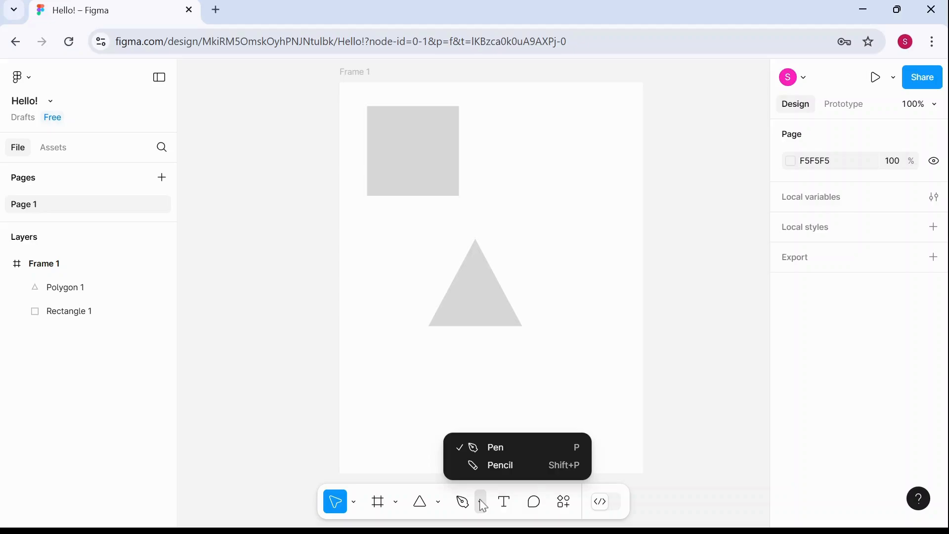
{"action": "left_click", "coordinate": [482, 503]}
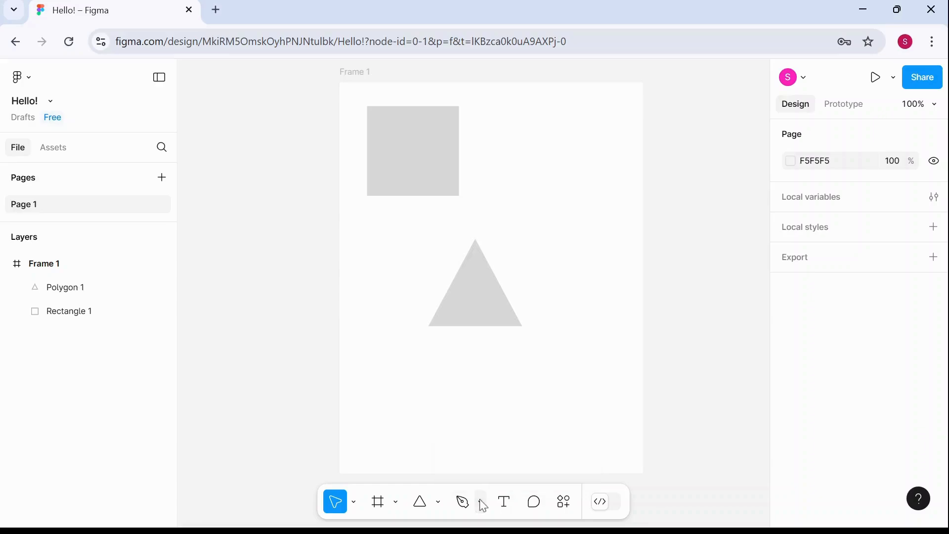
Add the text "Hello1111" to the frame and move it beside the rectangle, to about X 195, Y 122.
{"action": "left_click", "coordinate": [505, 503]}
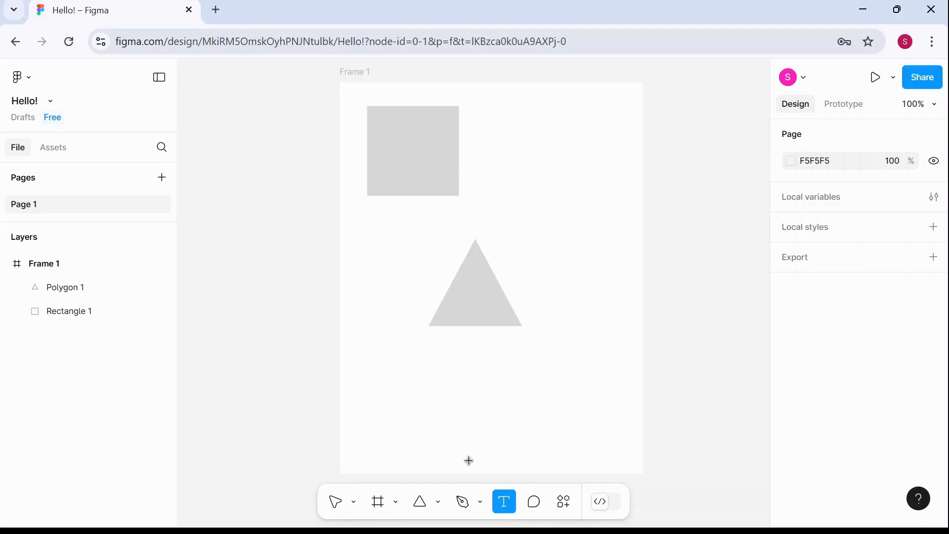
{"action": "left_click", "coordinate": [513, 162]}
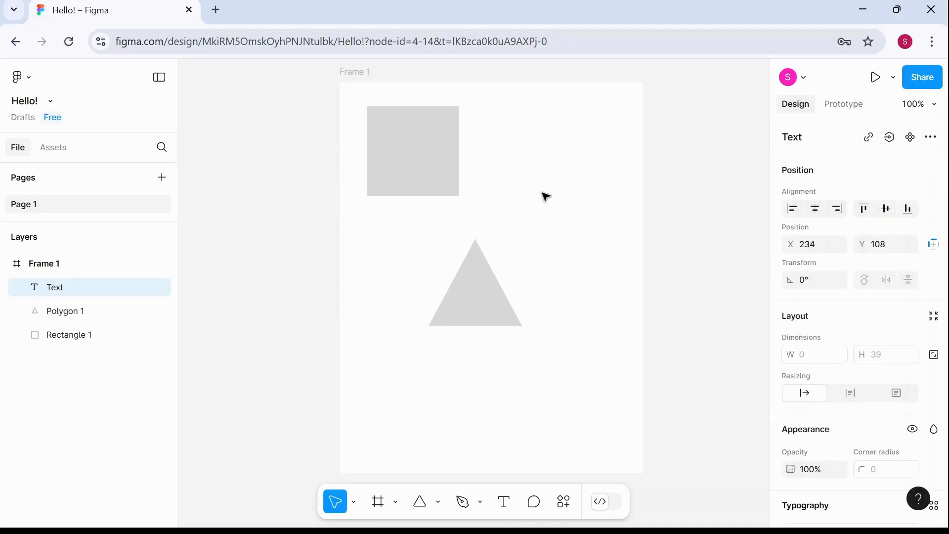
{"action": "type", "text": "He"}
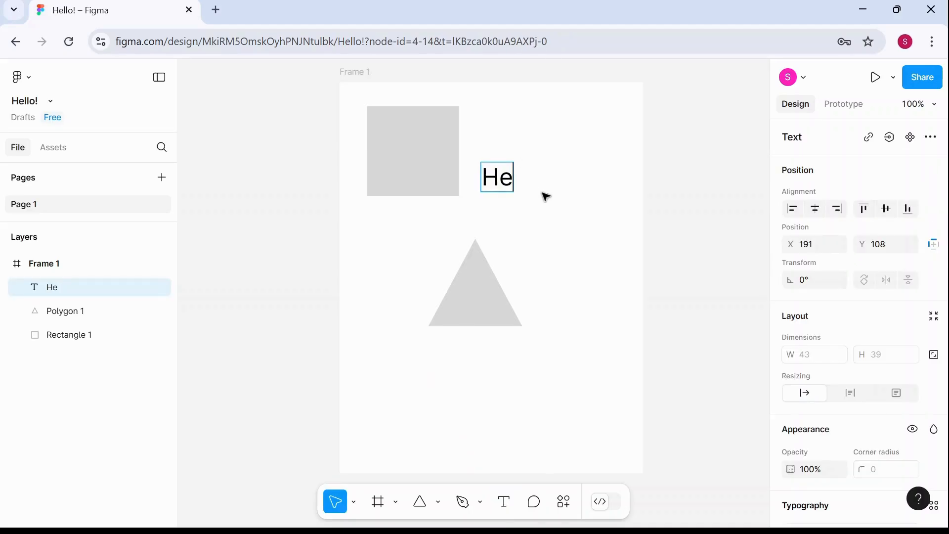
{"action": "type", "text": "llo"}
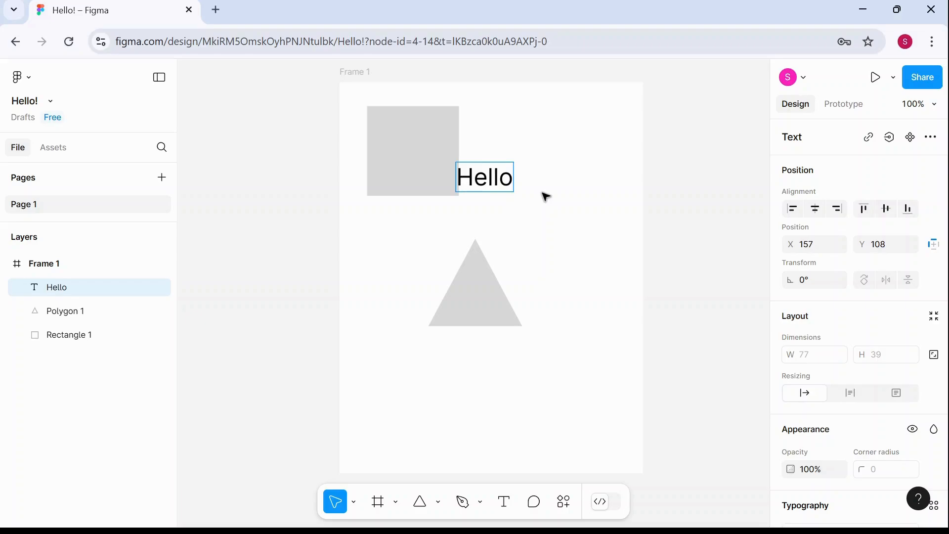
{"action": "type", "text": "1111"}
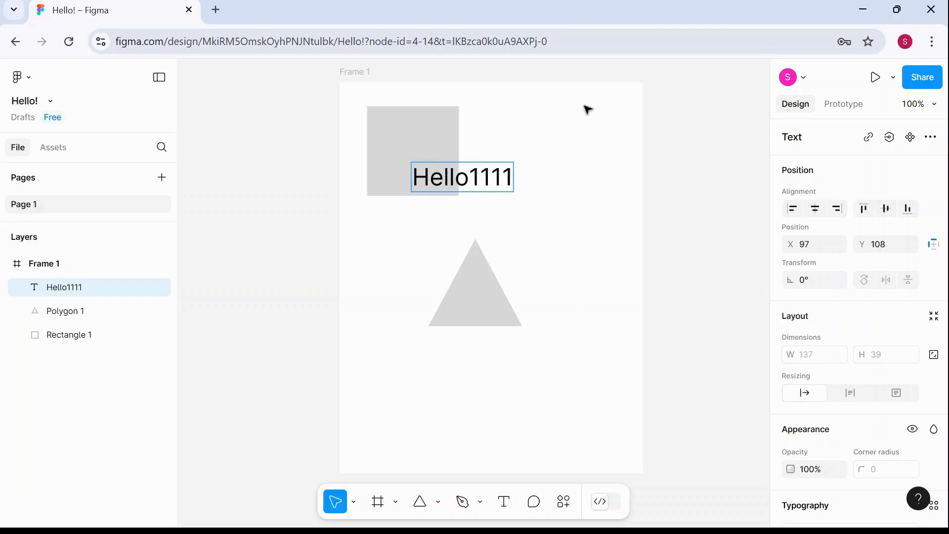
{"action": "key", "text": "Escape"}
{"action": "left_click_drag", "start_coordinate": [487, 183], "coordinate": [558, 193]}
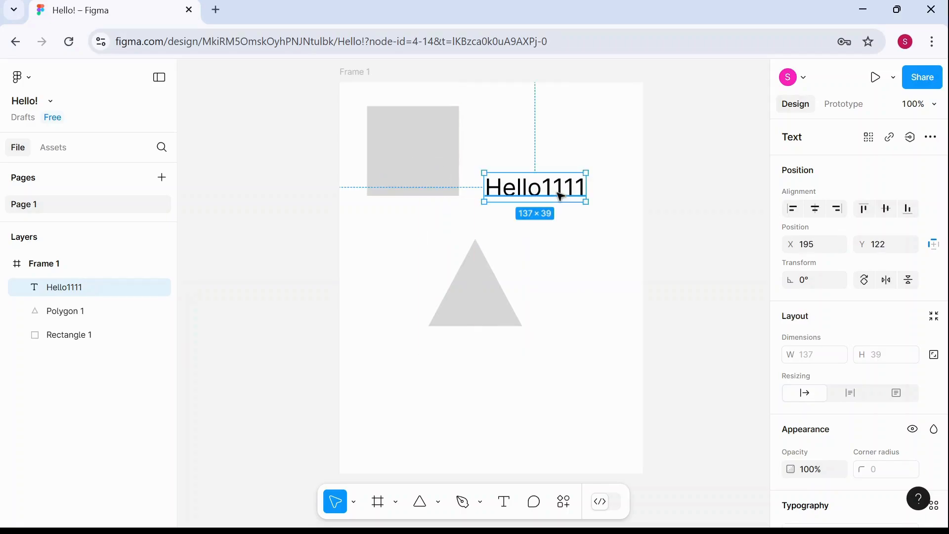
Browse the available assets and the suggested plugins and widgets, then close the list.
{"action": "left_click", "coordinate": [564, 502]}
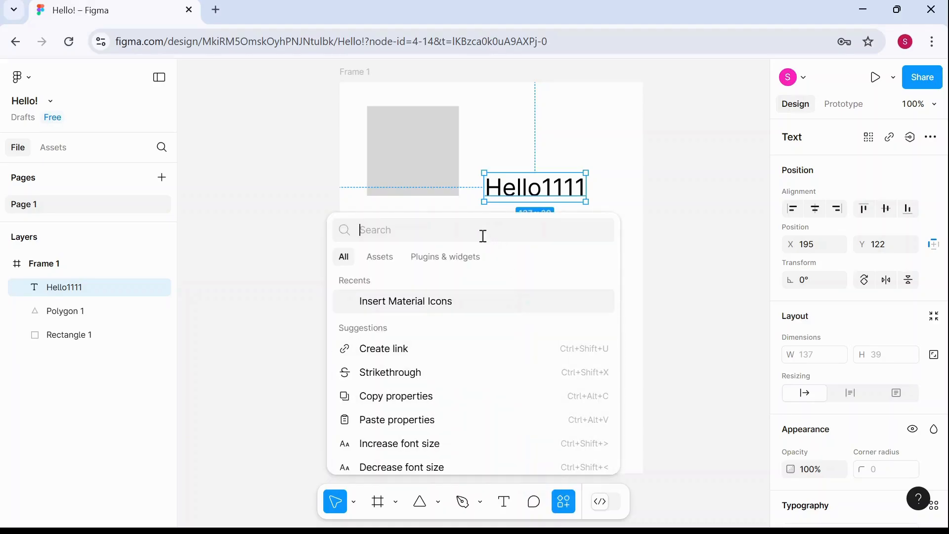
{"action": "left_click", "coordinate": [380, 258]}
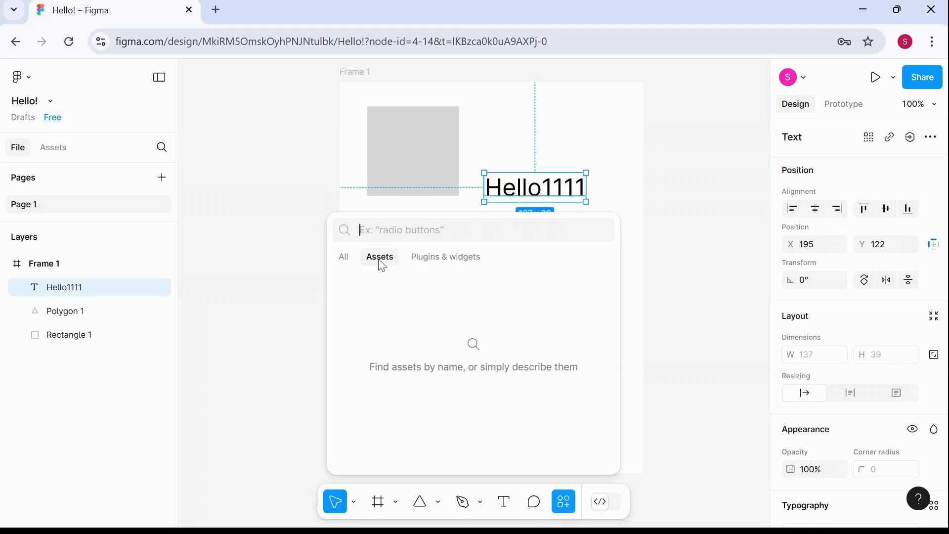
{"action": "left_click", "coordinate": [448, 265]}
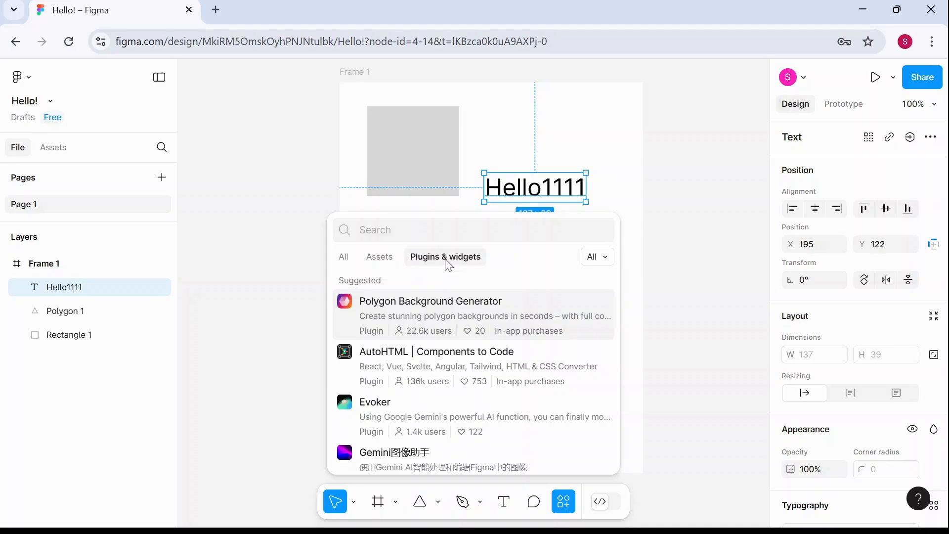
{"action": "scroll", "coordinate": [441, 307], "scroll_direction": "down", "scroll_amount": 5}
{"action": "scroll", "coordinate": [444, 306], "scroll_direction": "down", "scroll_amount": 7}
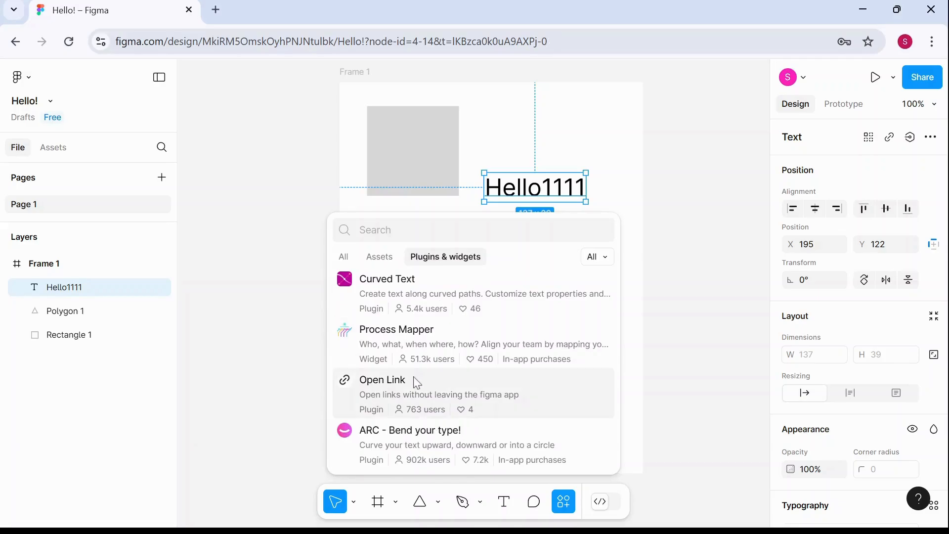
{"action": "scroll", "coordinate": [415, 382], "scroll_direction": "up", "scroll_amount": 12}
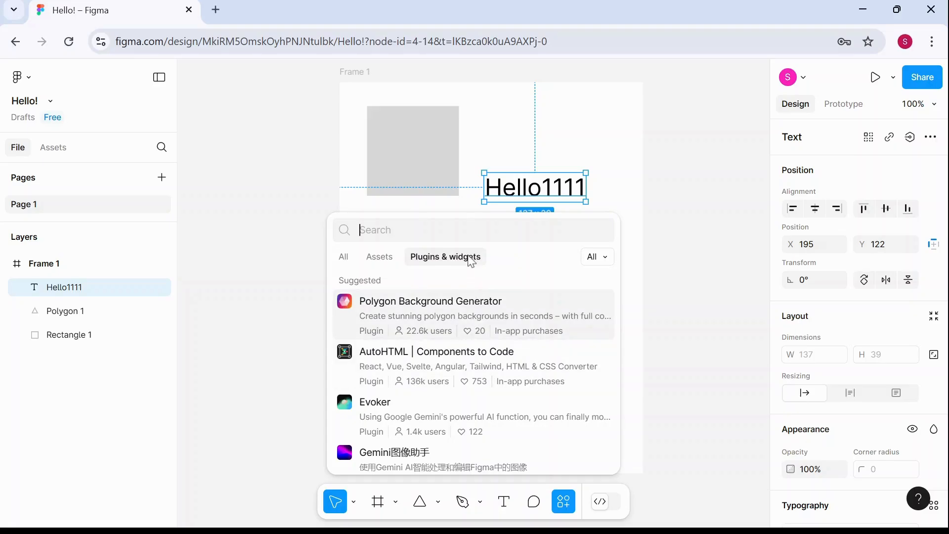
{"action": "left_click", "coordinate": [375, 258]}
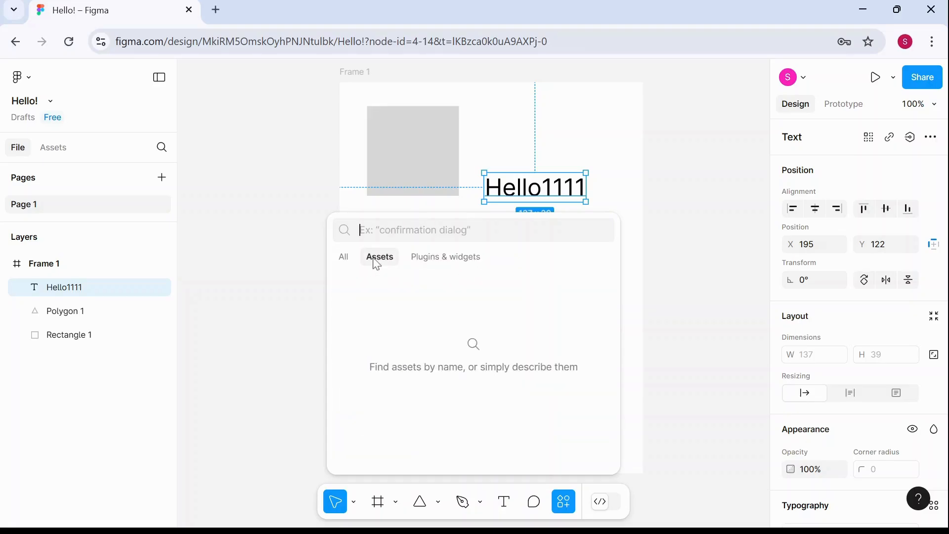
{"action": "left_click", "coordinate": [445, 258]}
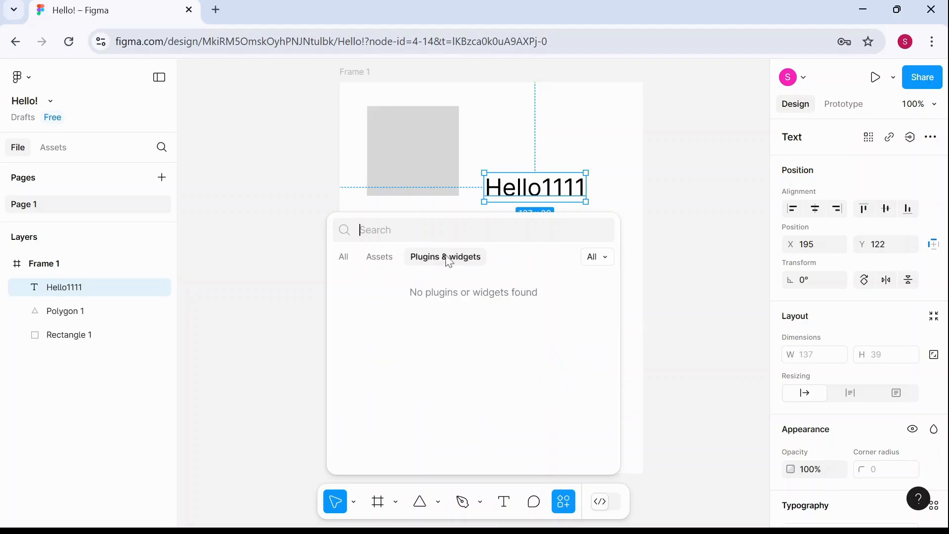
{"action": "left_click", "coordinate": [664, 282]}
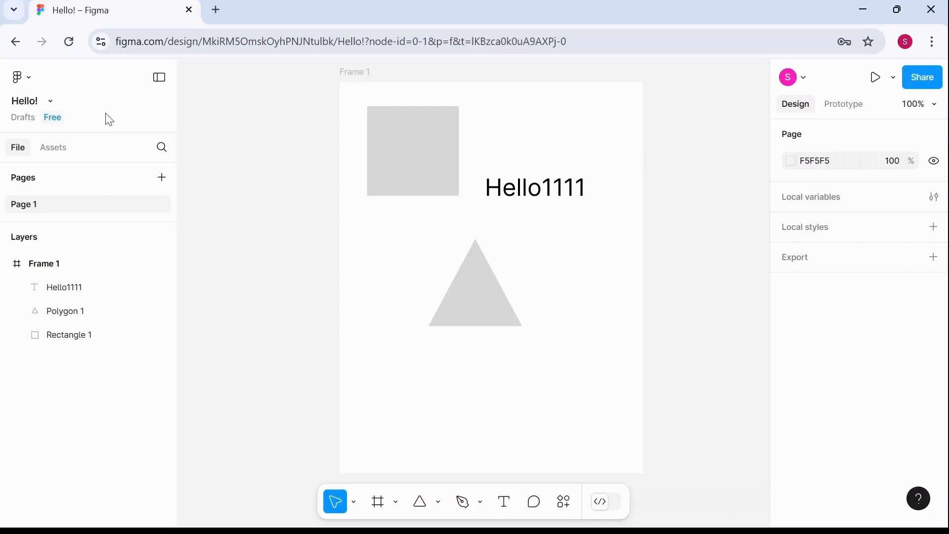
Rename the design file to "Name".
{"action": "double_click", "coordinate": [32, 102]}
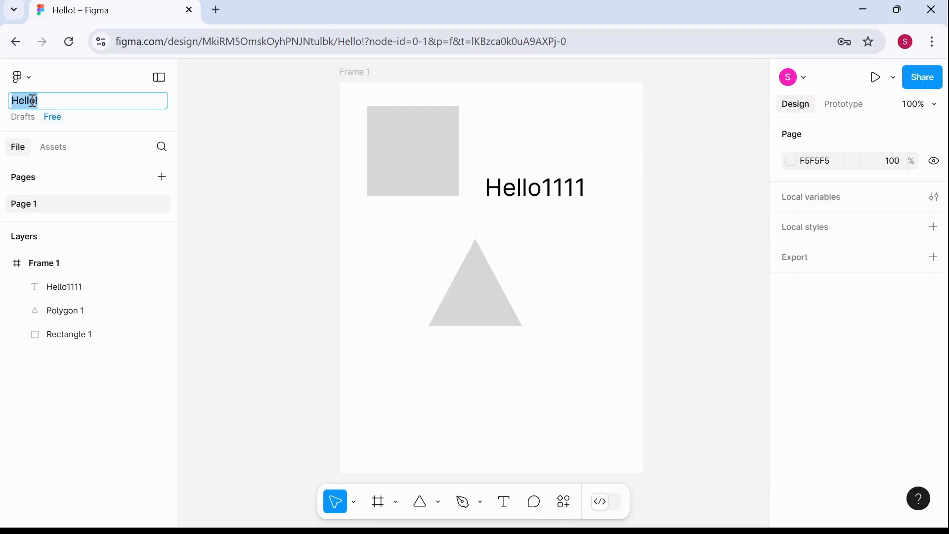
{"action": "type", "text": "Name"}
{"action": "key", "text": "Return"}
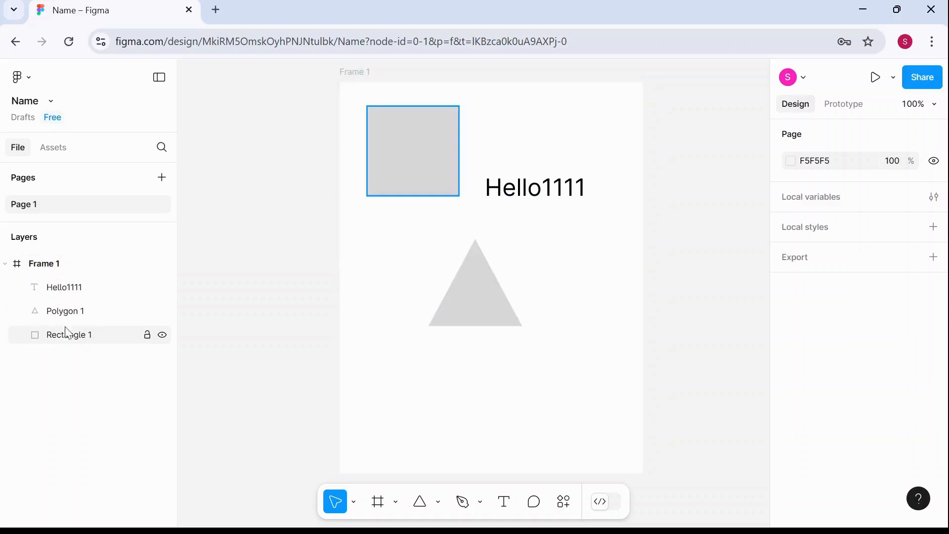
Lock and unlock the Hello1111 text layer, and toggle its visibility off and back on.
{"action": "left_click", "coordinate": [146, 290]}
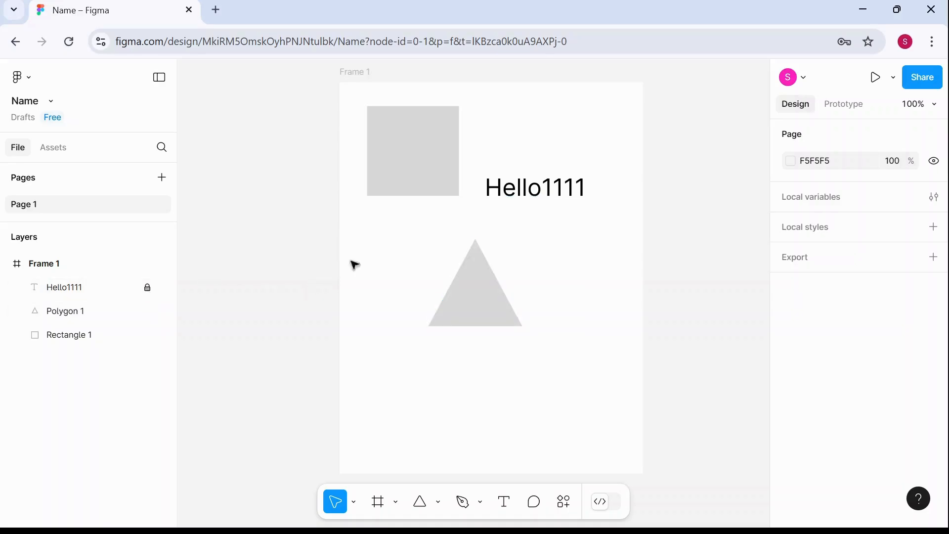
{"action": "left_click", "coordinate": [147, 287]}
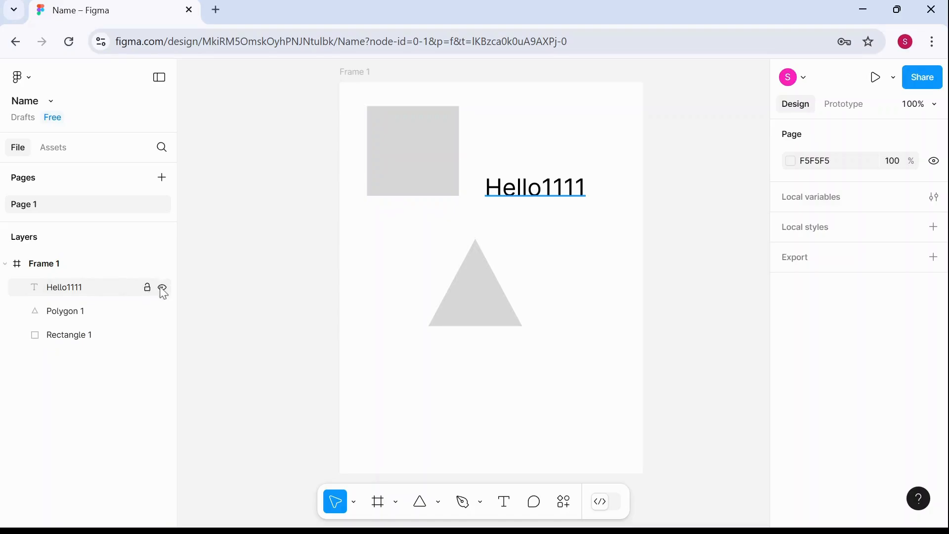
{"action": "left_click", "coordinate": [162, 289]}
{"action": "left_click", "coordinate": [162, 291]}
{"action": "left_click", "coordinate": [163, 290]}
{"action": "left_click", "coordinate": [163, 290]}
Move the rectangle below the triangle, to about X 59, Y 352 in the frame.
{"action": "left_click", "coordinate": [454, 188]}
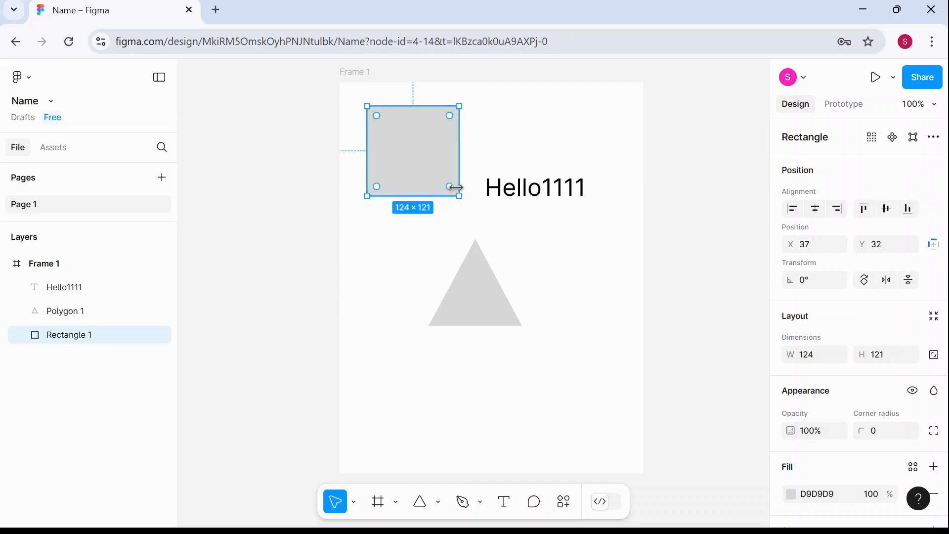
{"action": "scroll", "coordinate": [857, 299], "scroll_direction": "down", "scroll_amount": 3}
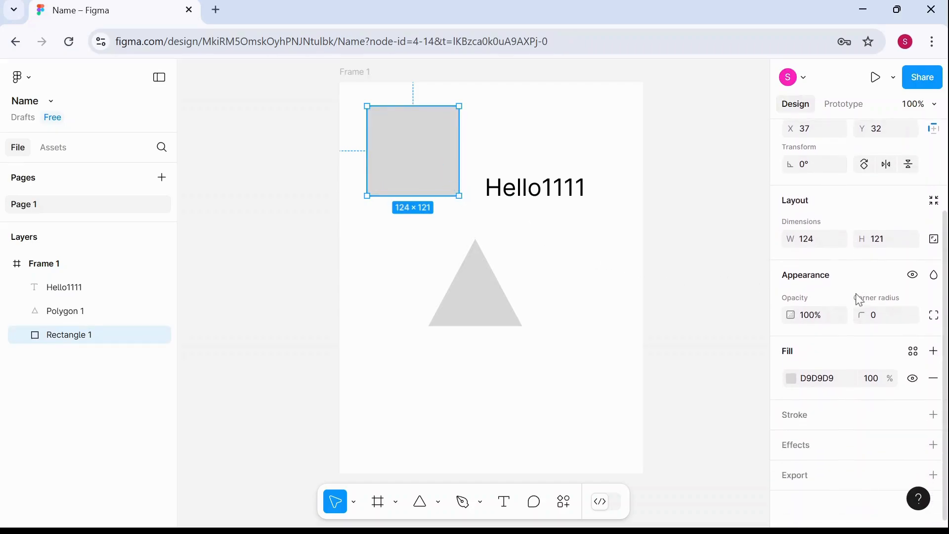
{"action": "scroll", "coordinate": [859, 299], "scroll_direction": "up", "scroll_amount": 3}
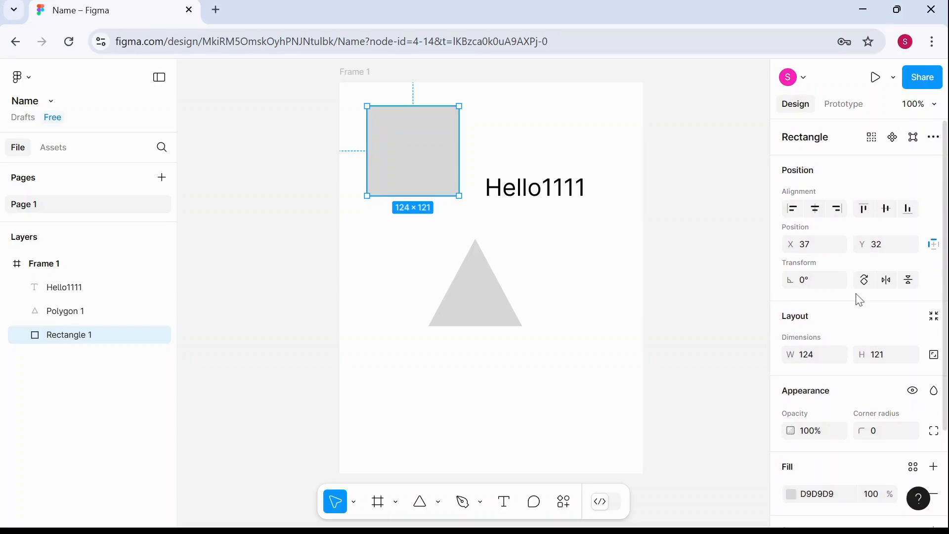
{"action": "scroll", "coordinate": [859, 300], "scroll_direction": "down", "scroll_amount": 3}
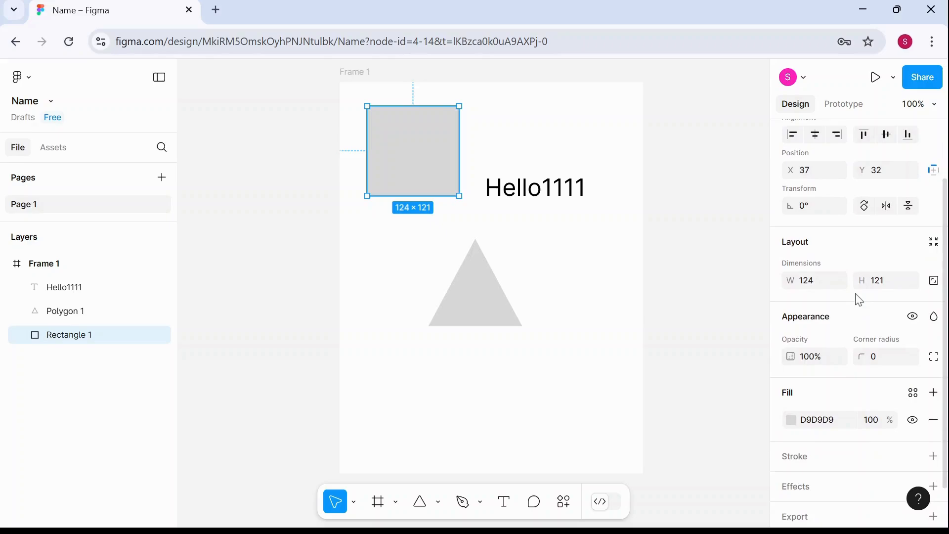
{"action": "left_click_drag", "start_coordinate": [416, 165], "coordinate": [428, 394]}
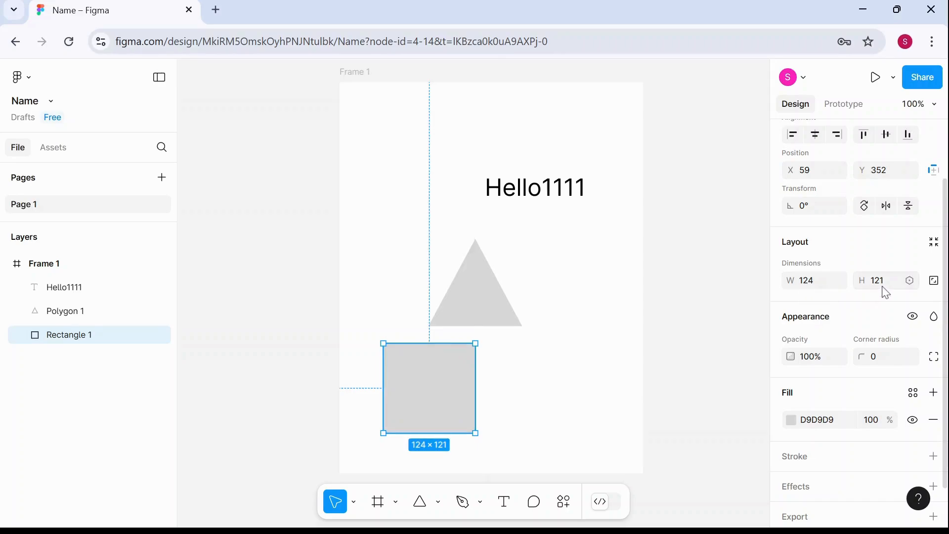
Set the rectangle's width to 200 and move it right to about X 110, Y 351 in the frame.
{"action": "left_click", "coordinate": [814, 288]}
{"action": "type", "text": "200"}
{"action": "key", "text": "Return"}
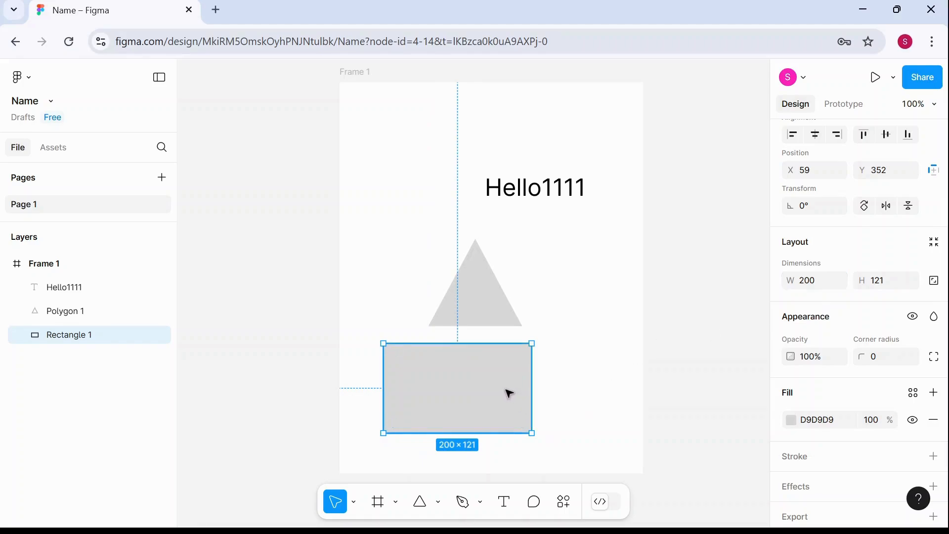
{"action": "left_click_drag", "start_coordinate": [504, 387], "coordinate": [541, 389]}
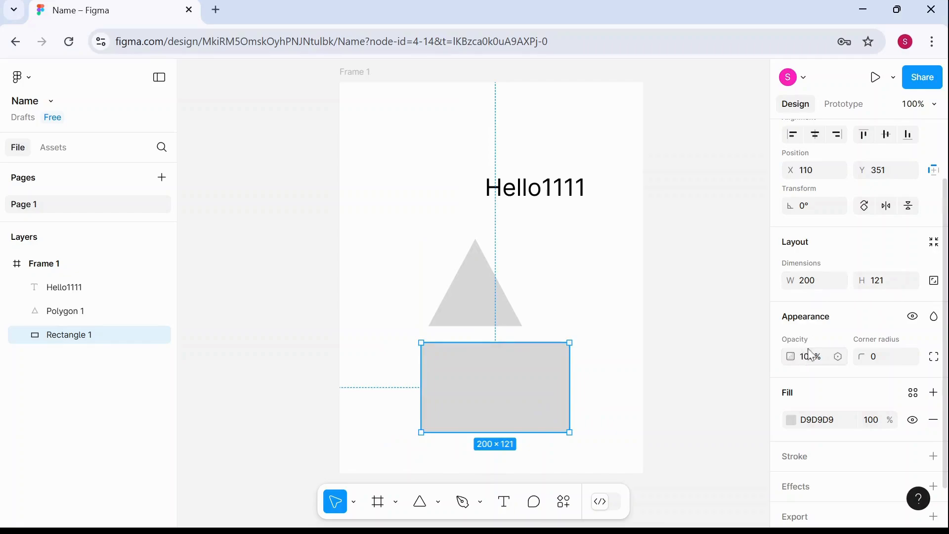
Change the rectangle's fill to a muted pink, about hex CA8183.
{"action": "scroll", "coordinate": [815, 352], "scroll_direction": "down", "scroll_amount": 1}
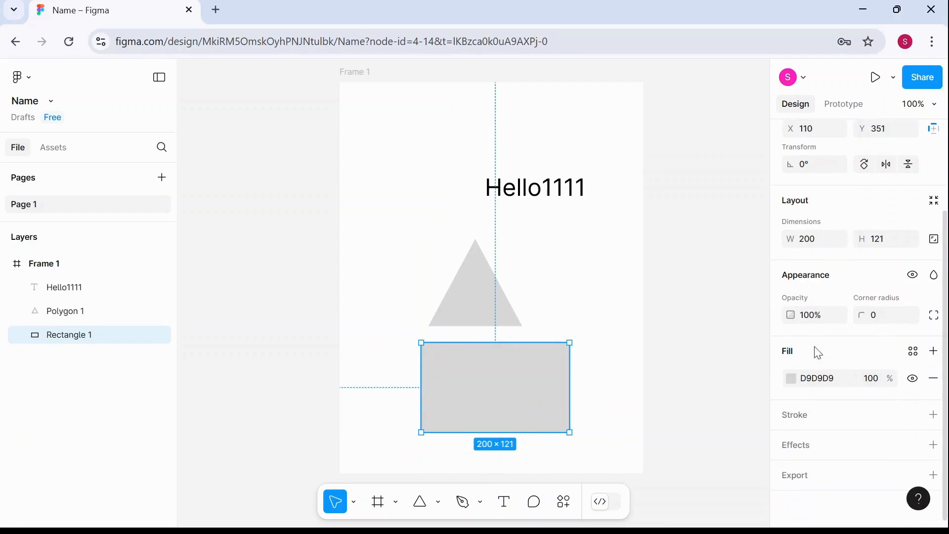
{"action": "left_click", "coordinate": [791, 378]}
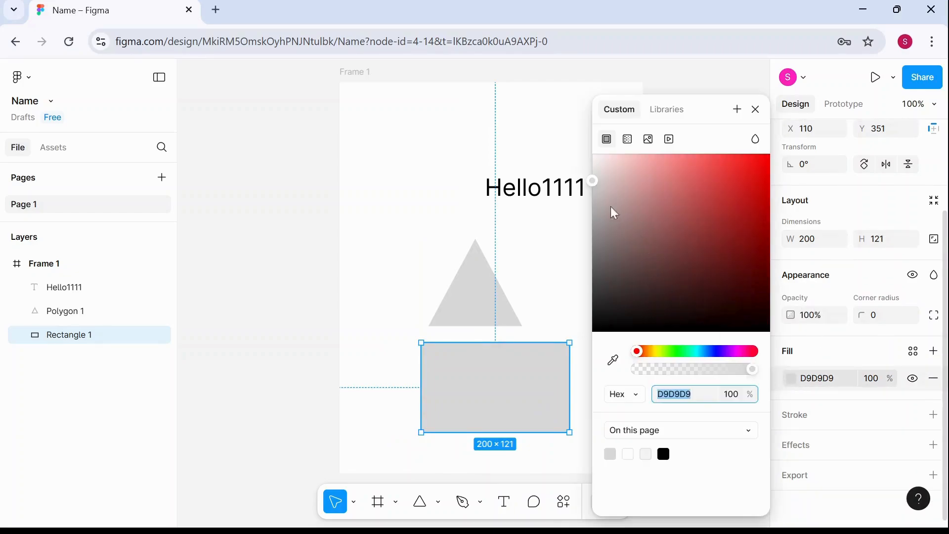
{"action": "left_click_drag", "start_coordinate": [595, 191], "coordinate": [681, 243]}
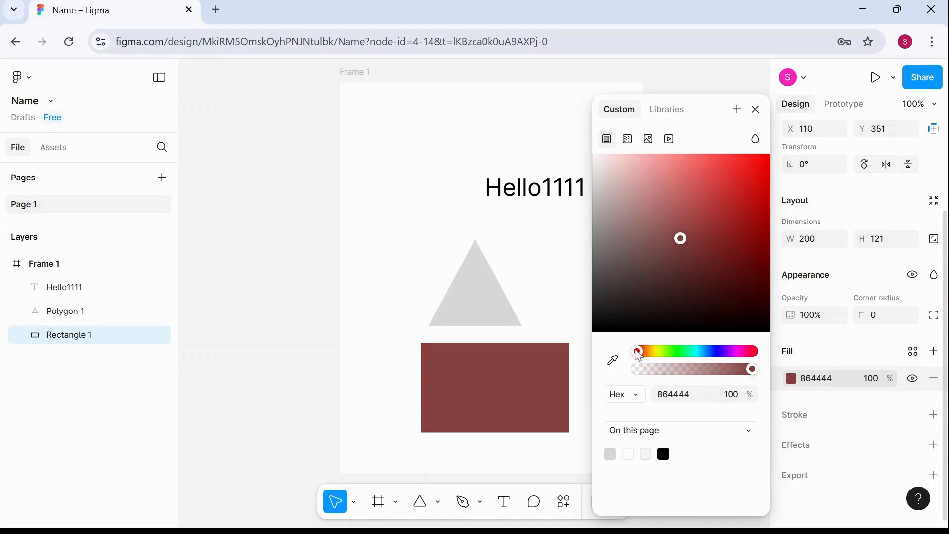
{"action": "left_click_drag", "start_coordinate": [639, 353], "coordinate": [735, 370]}
{"action": "left_click_drag", "start_coordinate": [684, 229], "coordinate": [660, 184]}
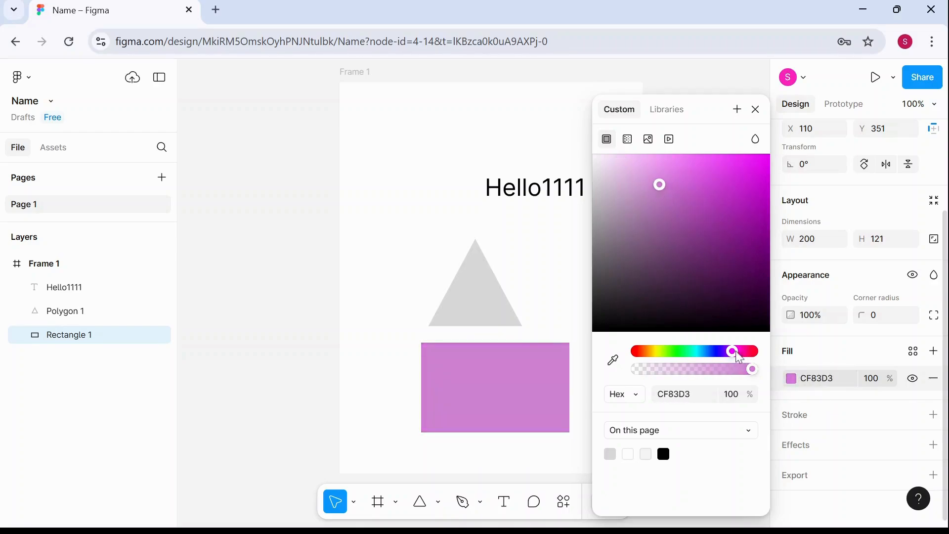
{"action": "left_click_drag", "start_coordinate": [732, 351], "coordinate": [752, 351]}
{"action": "mouse_move", "coordinate": [661, 185]}
{"action": "left_mouse_down"}
{"action": "mouse_move", "coordinate": [707, 221]}
{"action": "mouse_move", "coordinate": [726, 267]}
{"action": "mouse_move", "coordinate": [679, 280]}
{"action": "mouse_move", "coordinate": [656, 191]}
{"action": "left_mouse_up"}
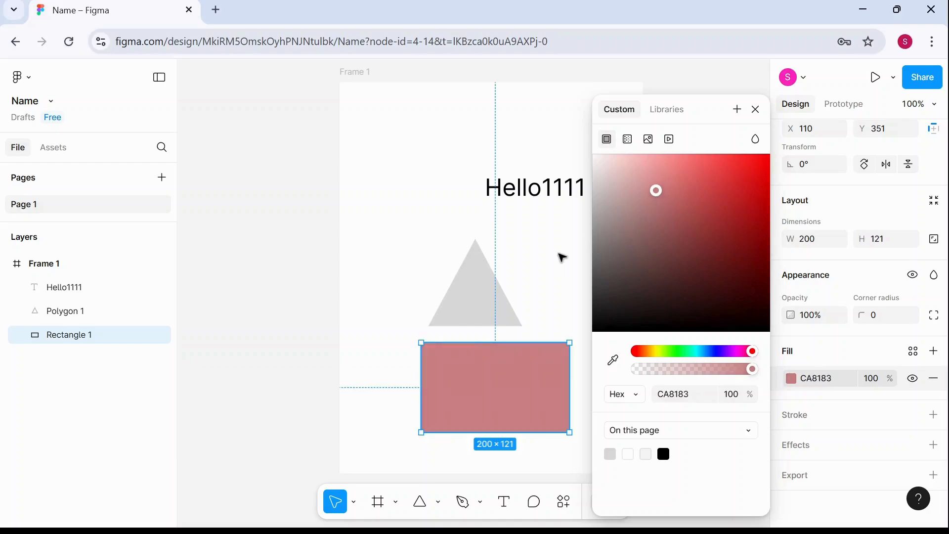
{"action": "left_click", "coordinate": [564, 256]}
Add a black stroke with a weight of 10 to the rectangle, positioned inside its edge.
{"action": "left_click", "coordinate": [528, 356]}
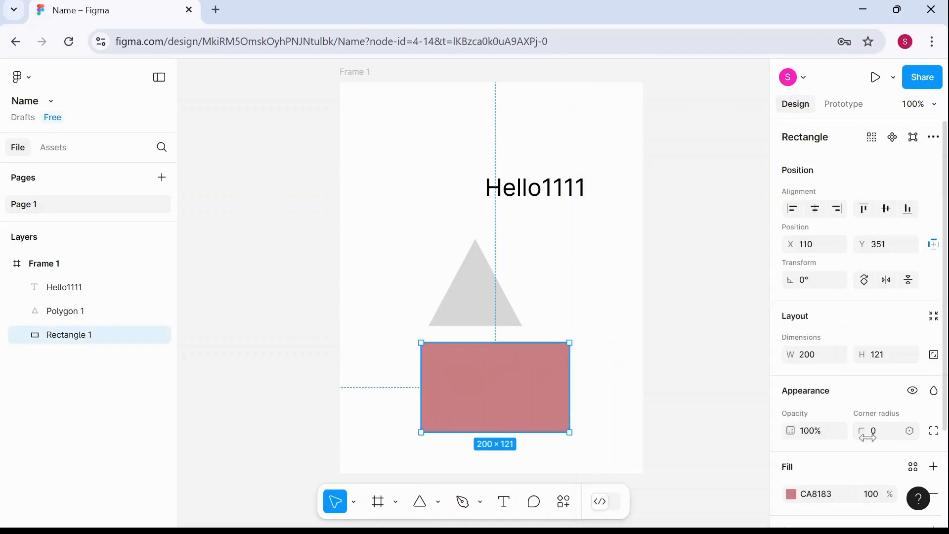
{"action": "scroll", "coordinate": [838, 413], "scroll_direction": "down", "scroll_amount": 2}
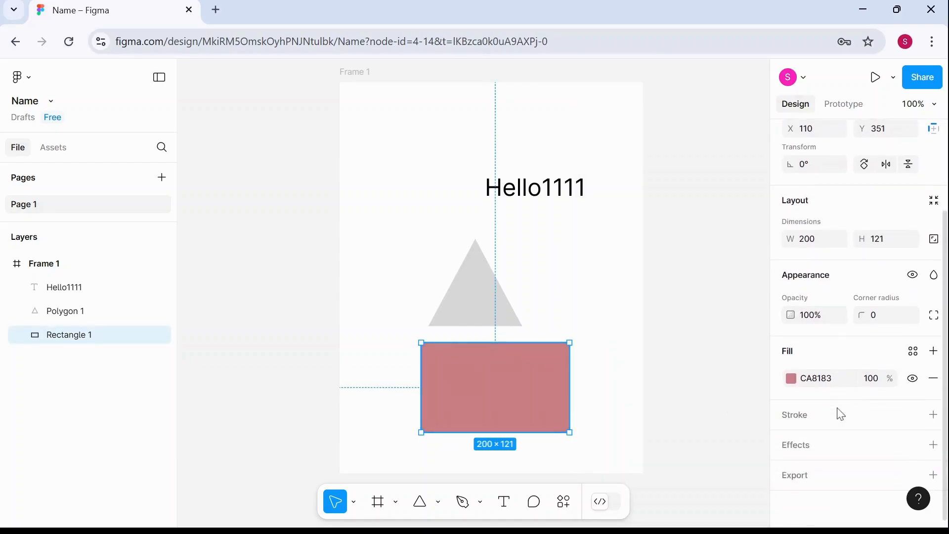
{"action": "left_click", "coordinate": [933, 415]}
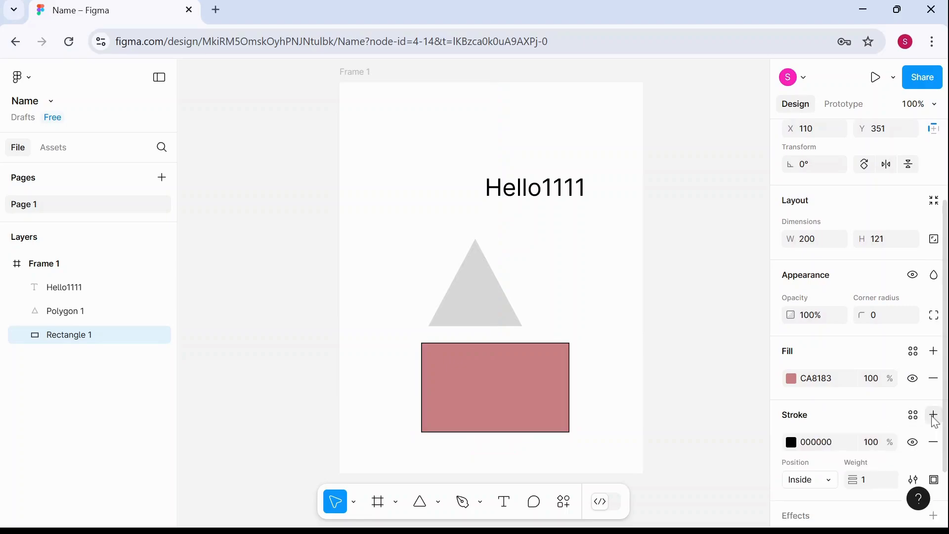
{"action": "left_click", "coordinate": [868, 480]}
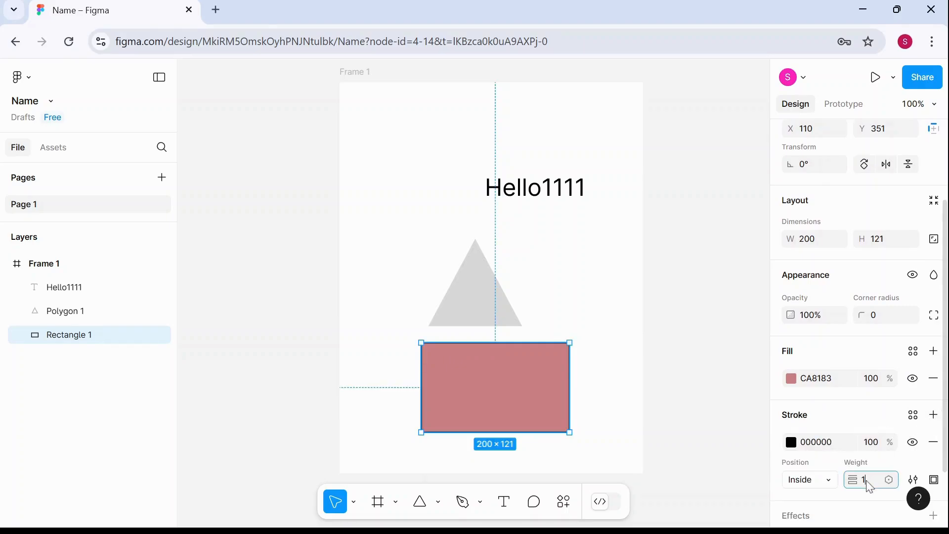
{"action": "type", "text": "0"}
{"action": "key", "text": "Return"}
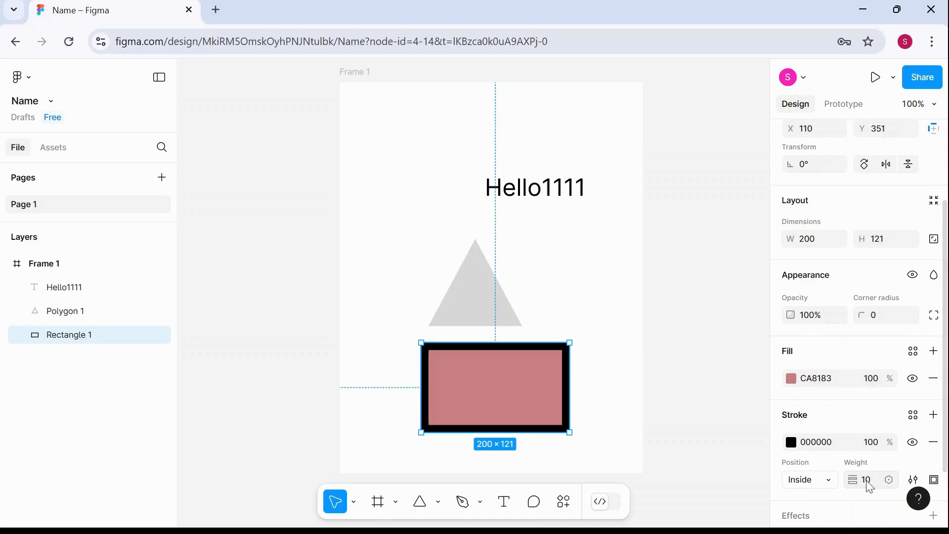
Add a drop shadow effect to the rectangle with a Y offset of 12.
{"action": "scroll", "coordinate": [870, 487], "scroll_direction": "down", "scroll_amount": 2}
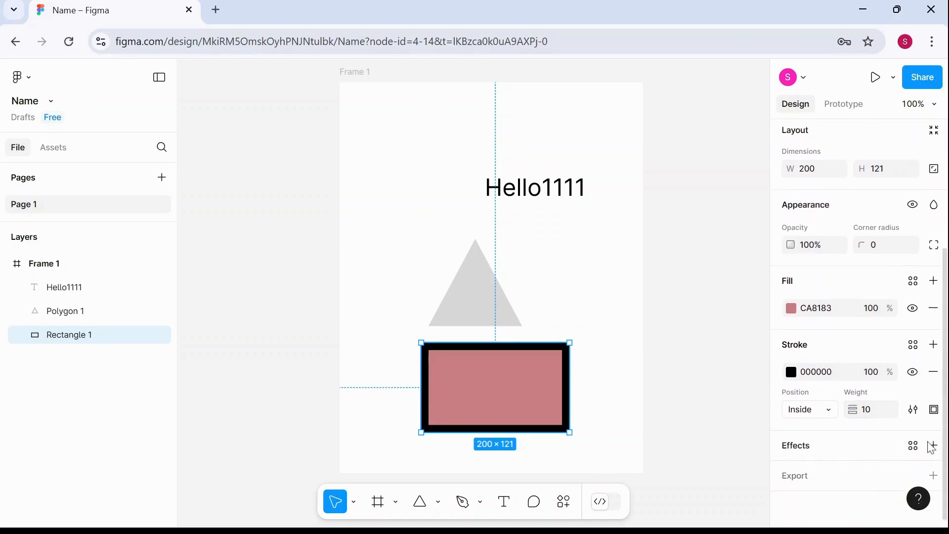
{"action": "left_click", "coordinate": [932, 446]}
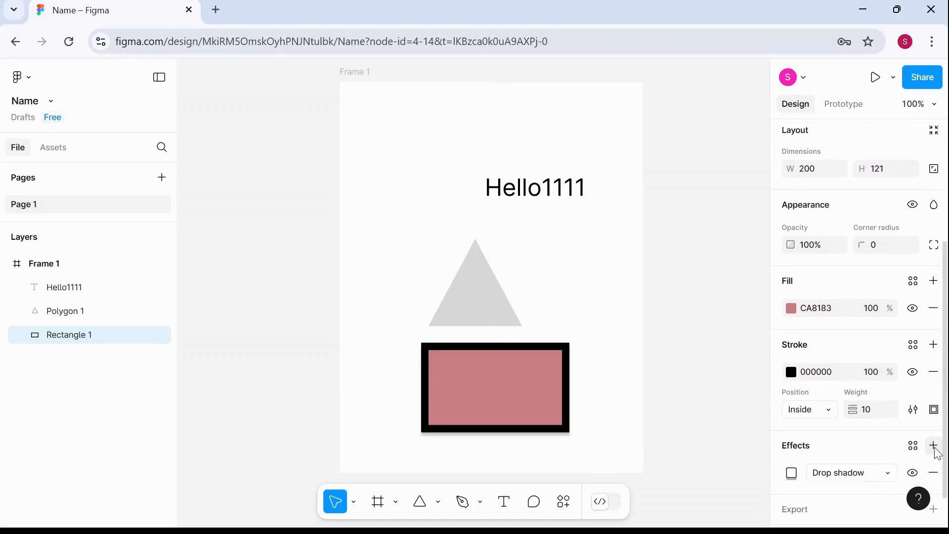
{"action": "left_click", "coordinate": [887, 473]}
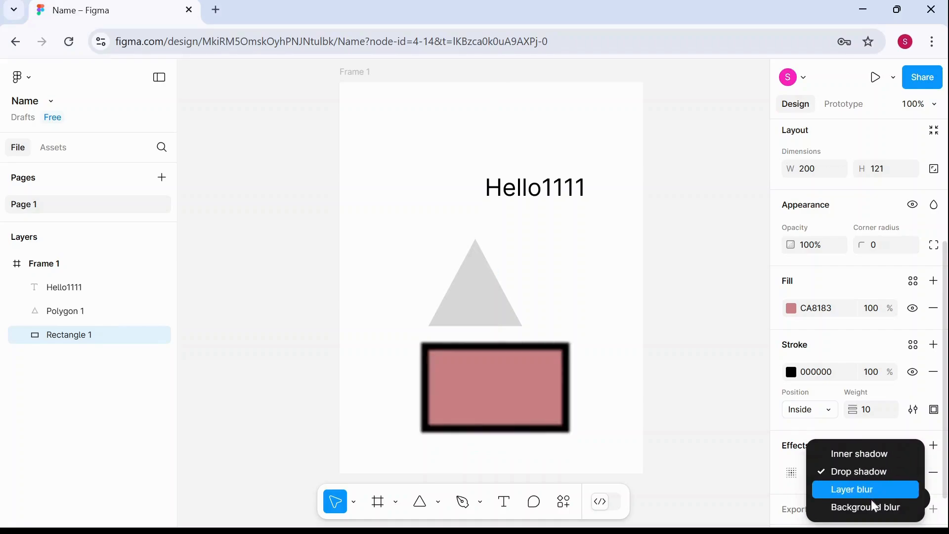
{"action": "left_click", "coordinate": [876, 472]}
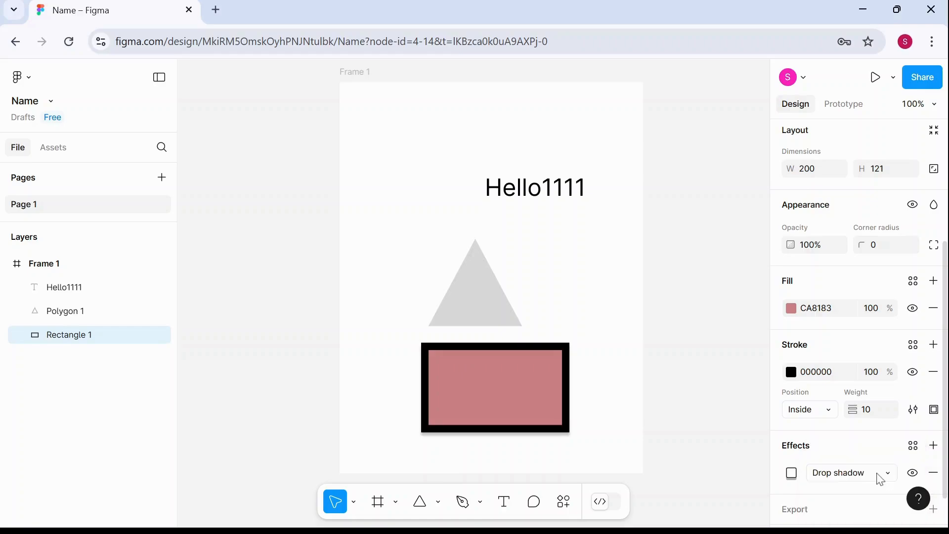
{"action": "left_click", "coordinate": [792, 472]}
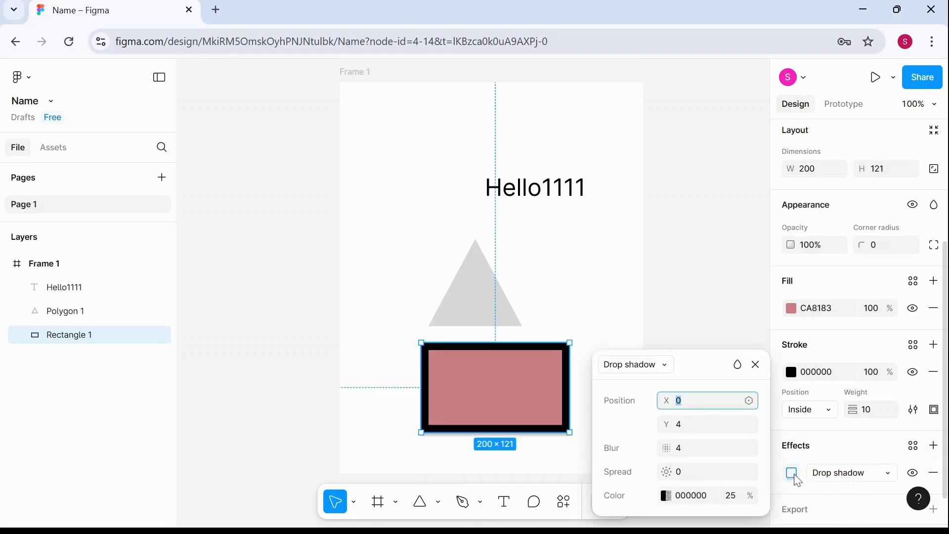
{"action": "left_click", "coordinate": [692, 428]}
{"action": "type", "text": "12"}
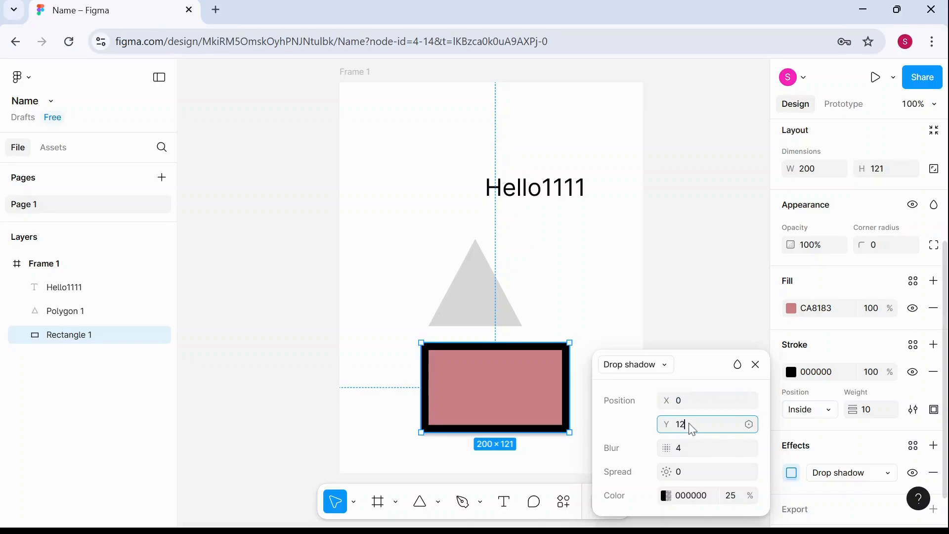
{"action": "key", "text": "Return"}
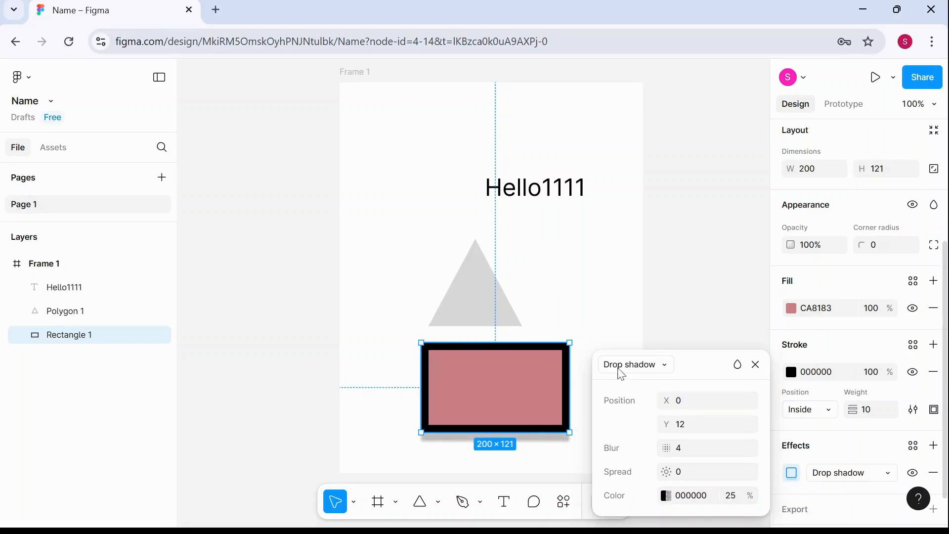
{"action": "left_click", "coordinate": [755, 364]}
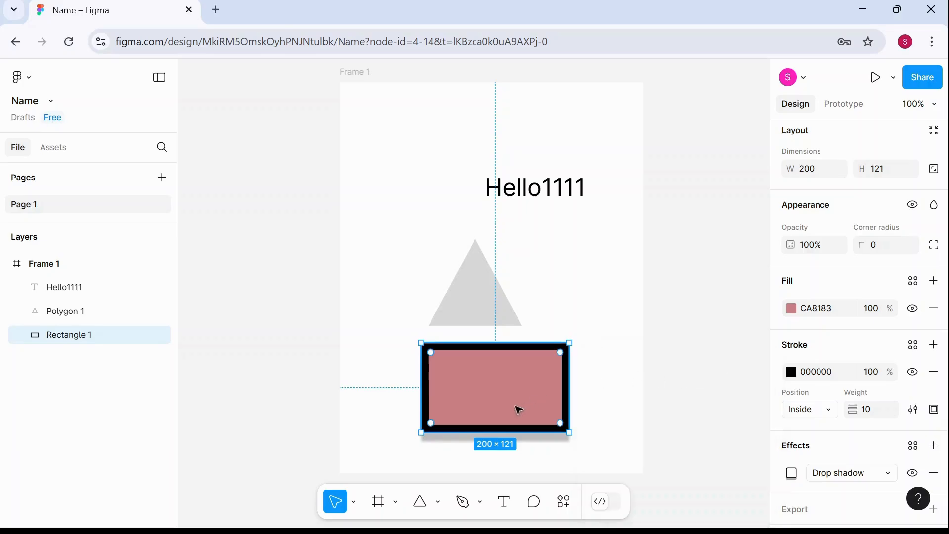
Spread the objects out in the frame, with the rectangle in the upper middle, the triangle lower left and the Hello1111 text lower right.
{"action": "left_click_drag", "start_coordinate": [514, 407], "coordinate": [470, 210]}
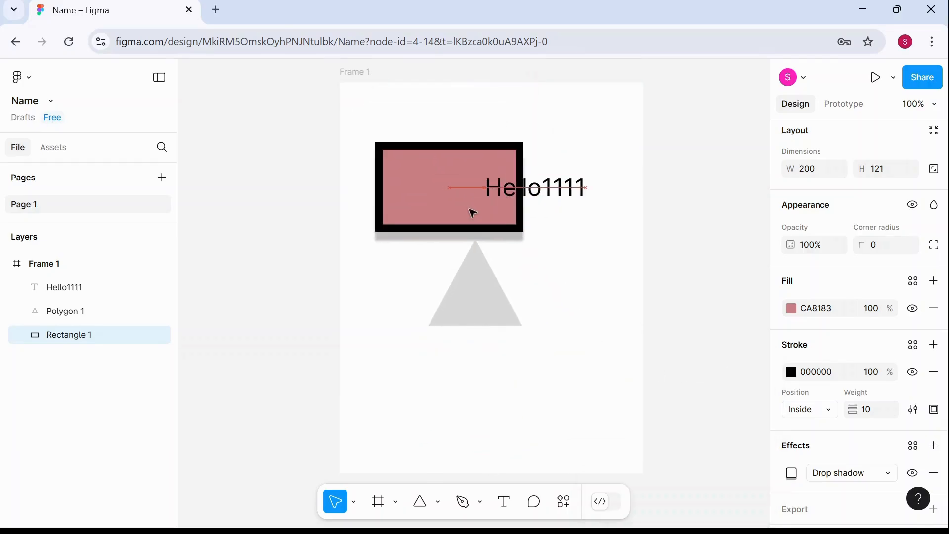
{"action": "double_click", "coordinate": [462, 322]}
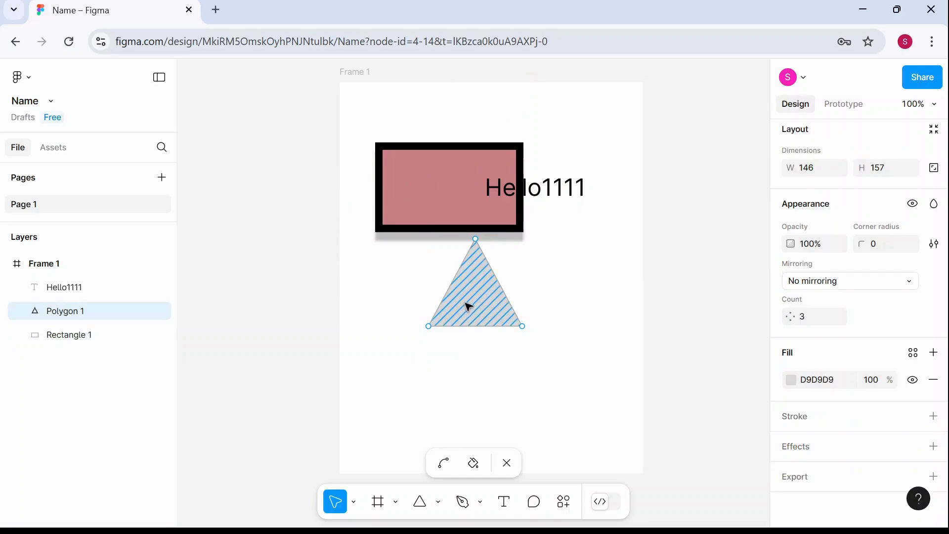
{"action": "key", "text": "Escape"}
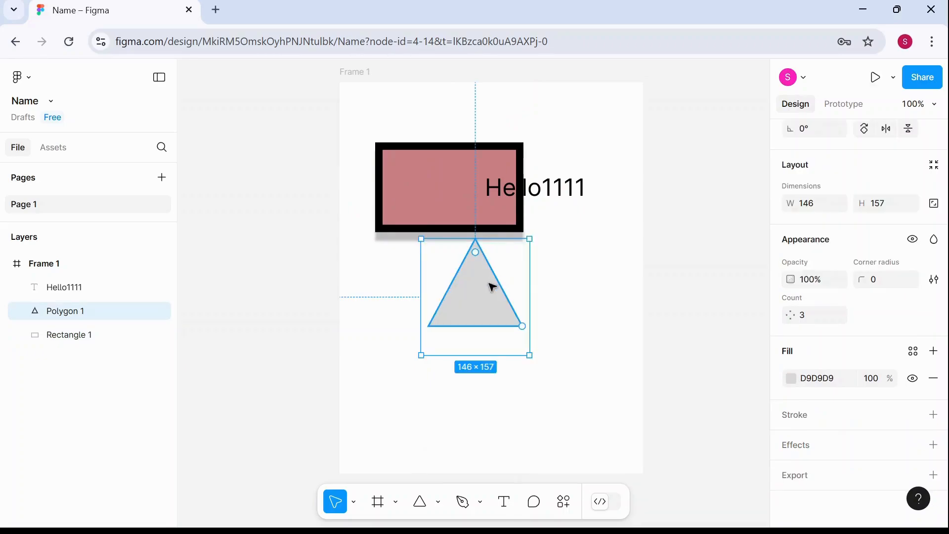
{"action": "left_click_drag", "start_coordinate": [491, 283], "coordinate": [441, 351]}
{"action": "left_click_drag", "start_coordinate": [559, 190], "coordinate": [579, 383]}
{"action": "left_click_drag", "start_coordinate": [501, 221], "coordinate": [536, 237]}
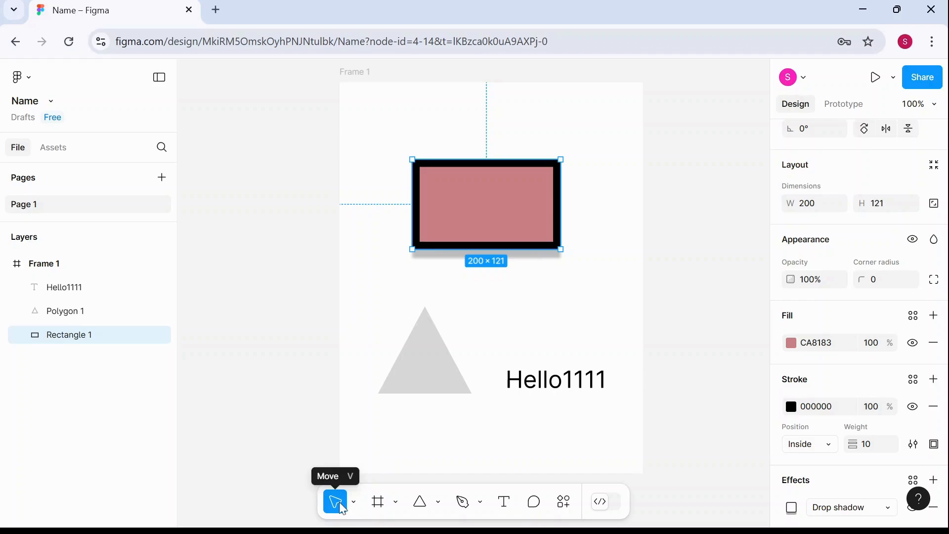
Rearrange the objects with the rectangle in the frame's upper right, the triangle at mid-left and the Hello1111 text near the bottom.
{"action": "left_click_drag", "start_coordinate": [475, 212], "coordinate": [535, 167]}
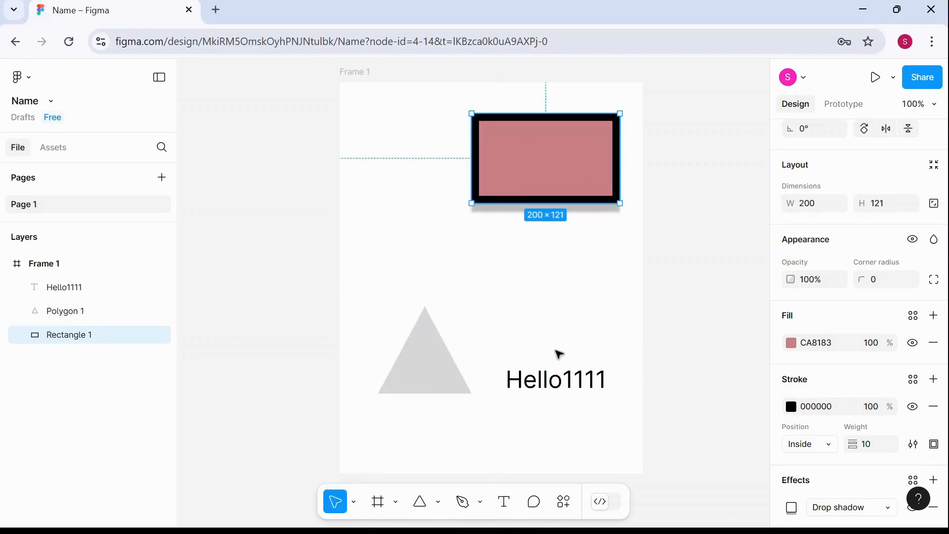
{"action": "left_click_drag", "start_coordinate": [576, 378], "coordinate": [438, 152]}
{"action": "left_click", "coordinate": [424, 362]}
{"action": "left_click_drag", "start_coordinate": [417, 377], "coordinate": [537, 306]}
{"action": "left_click_drag", "start_coordinate": [433, 148], "coordinate": [548, 422]}
{"action": "left_click_drag", "start_coordinate": [553, 290], "coordinate": [457, 279]}
Place the Hello1111 text in the frame's upper right, the rectangle below it and the triangle at the left, leaving nothing selected.
{"action": "left_click_drag", "start_coordinate": [534, 168], "coordinate": [540, 324]}
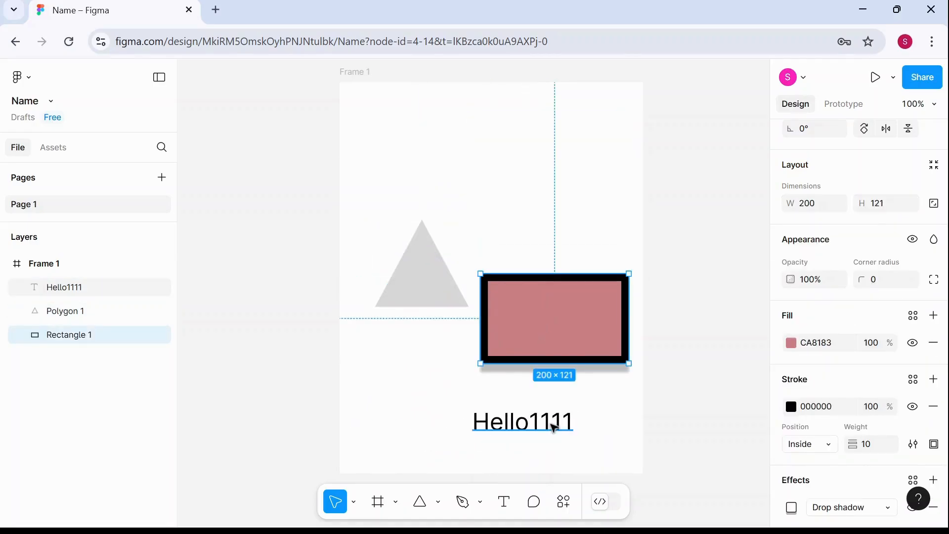
{"action": "left_click_drag", "start_coordinate": [553, 428], "coordinate": [562, 132]}
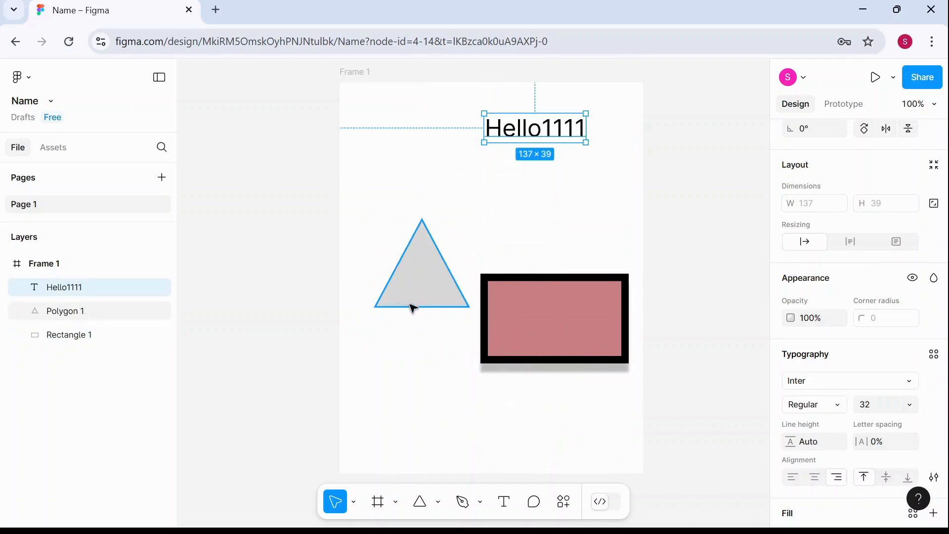
{"action": "left_click_drag", "start_coordinate": [413, 307], "coordinate": [394, 257]}
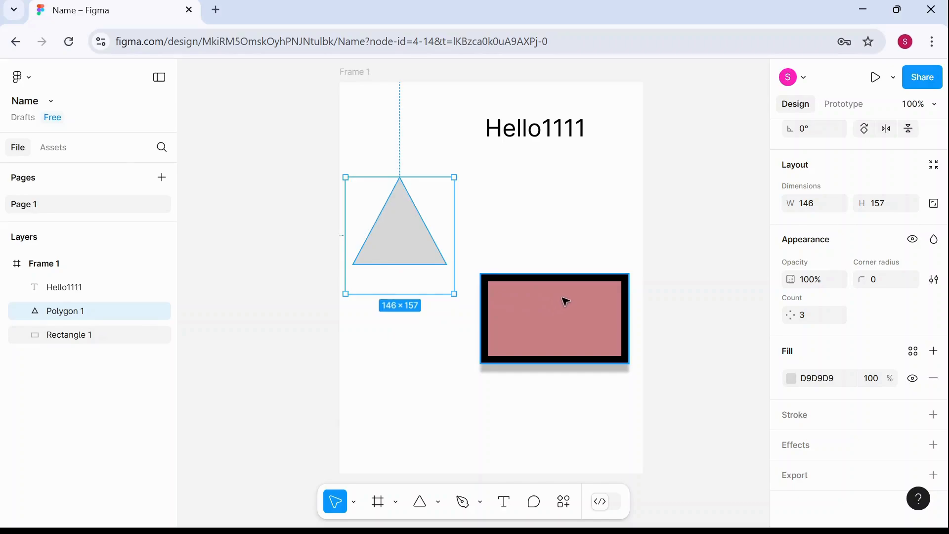
{"action": "left_click", "coordinate": [578, 265]}
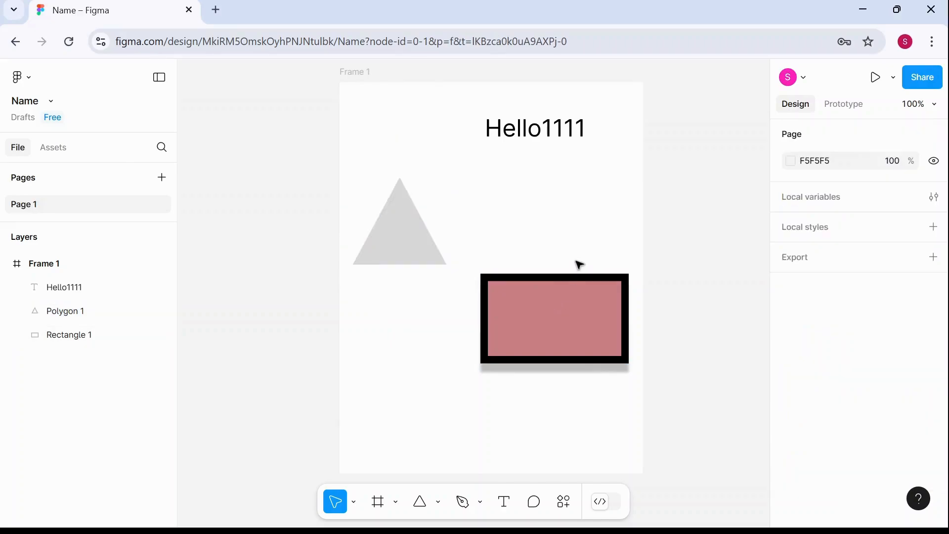